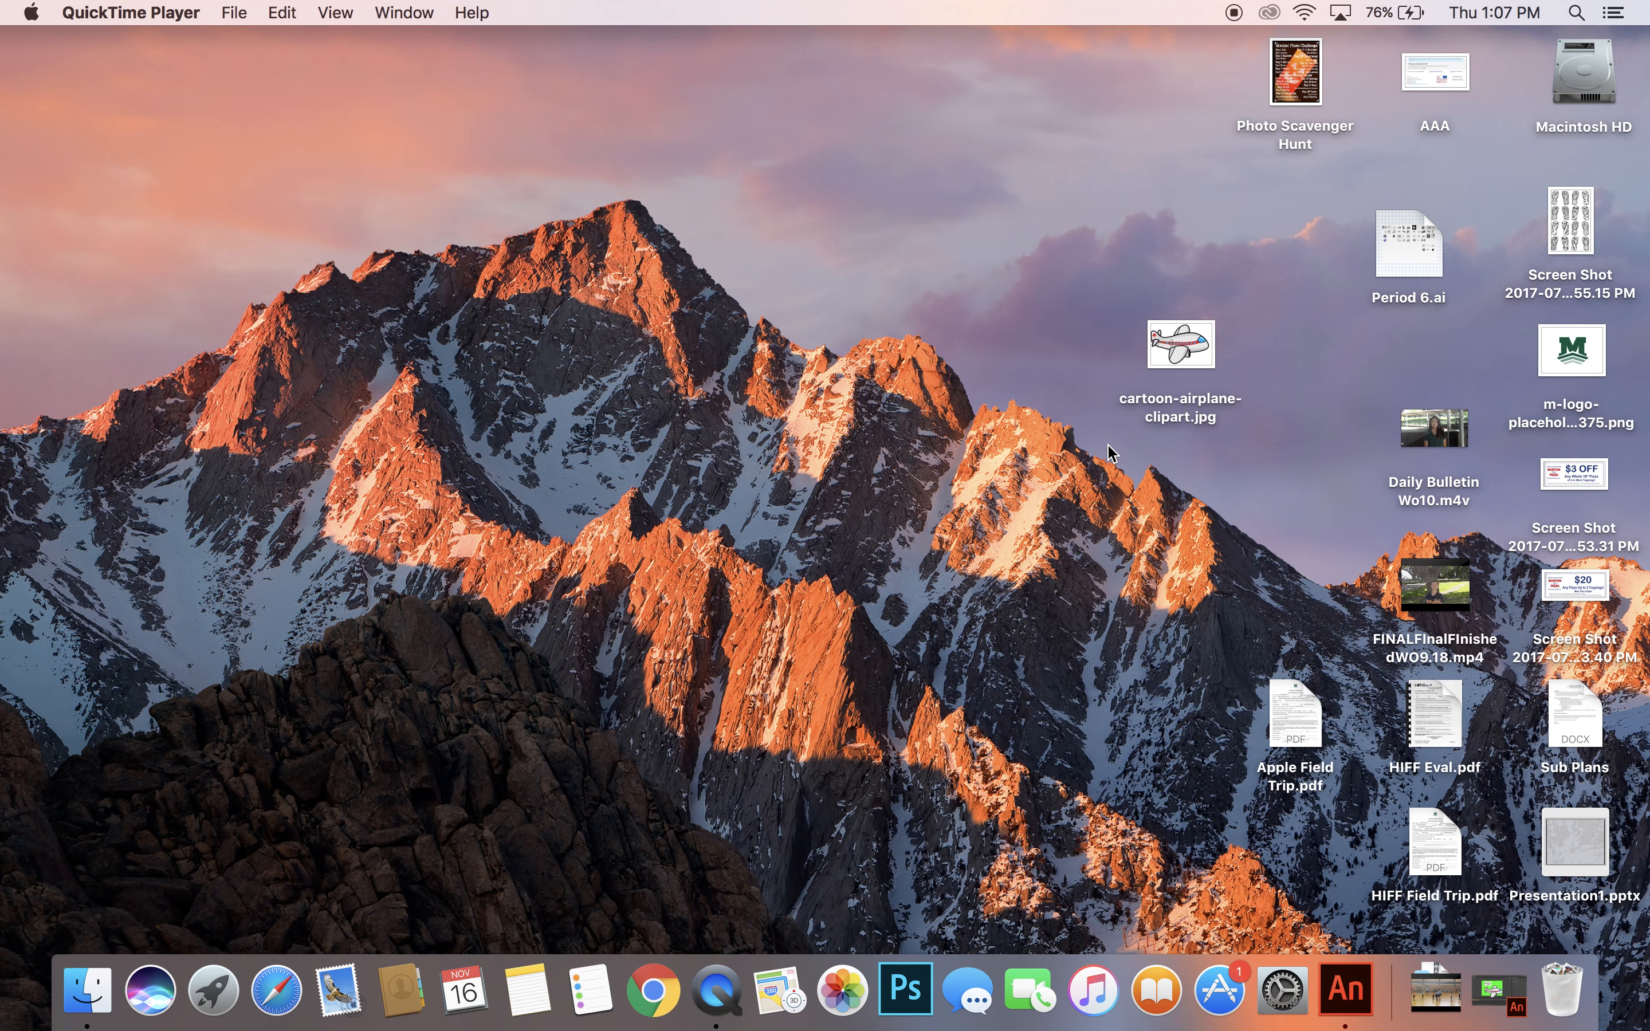
Switch to Adobe Animate, compare the white-background airplane with the transparent one on the green stage, and minimise the window.
click(1346, 991)
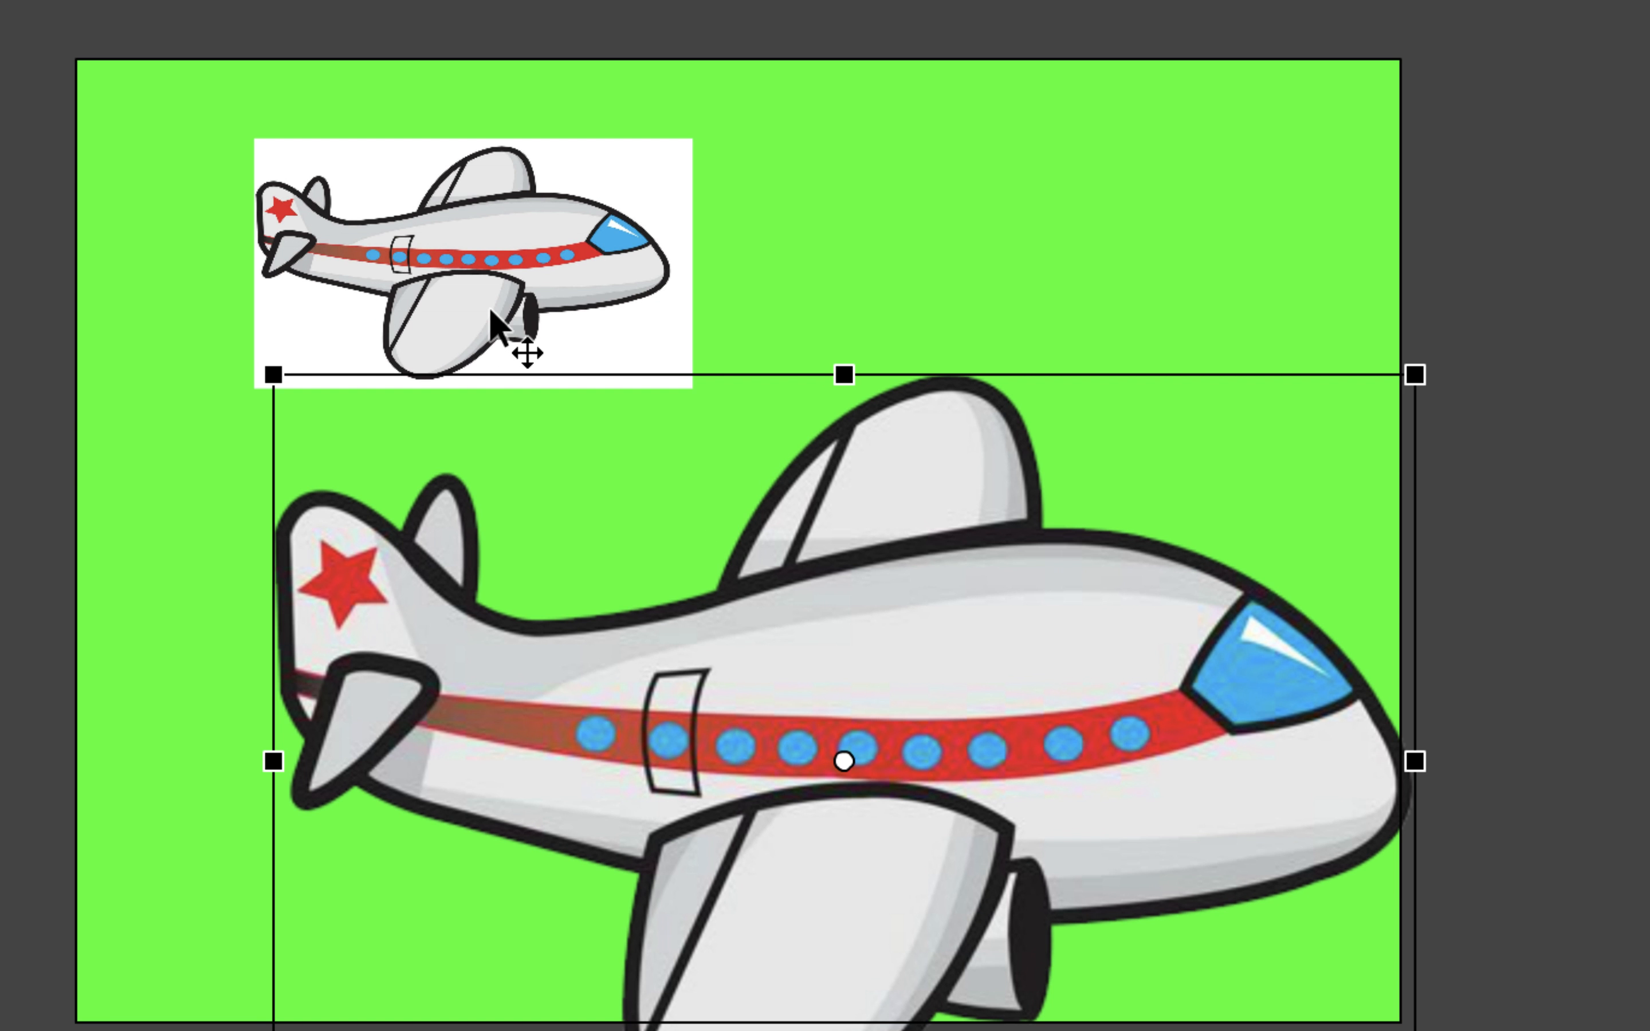
drag(855, 607, 790, 581)
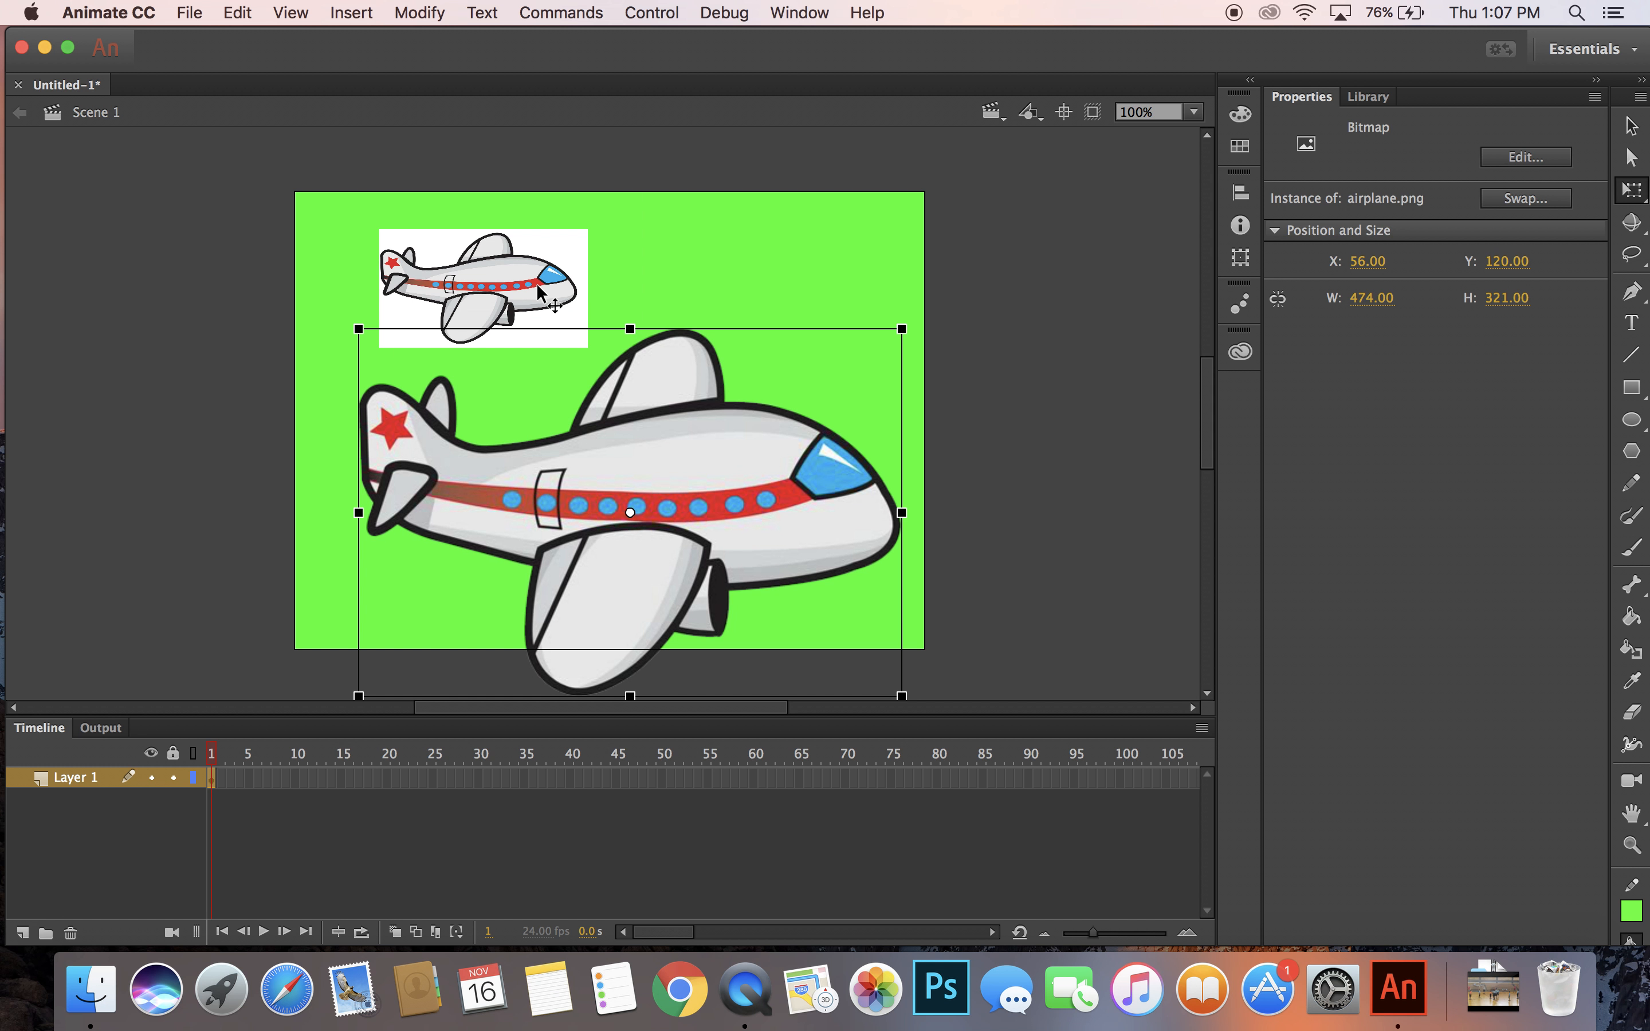
click(46, 48)
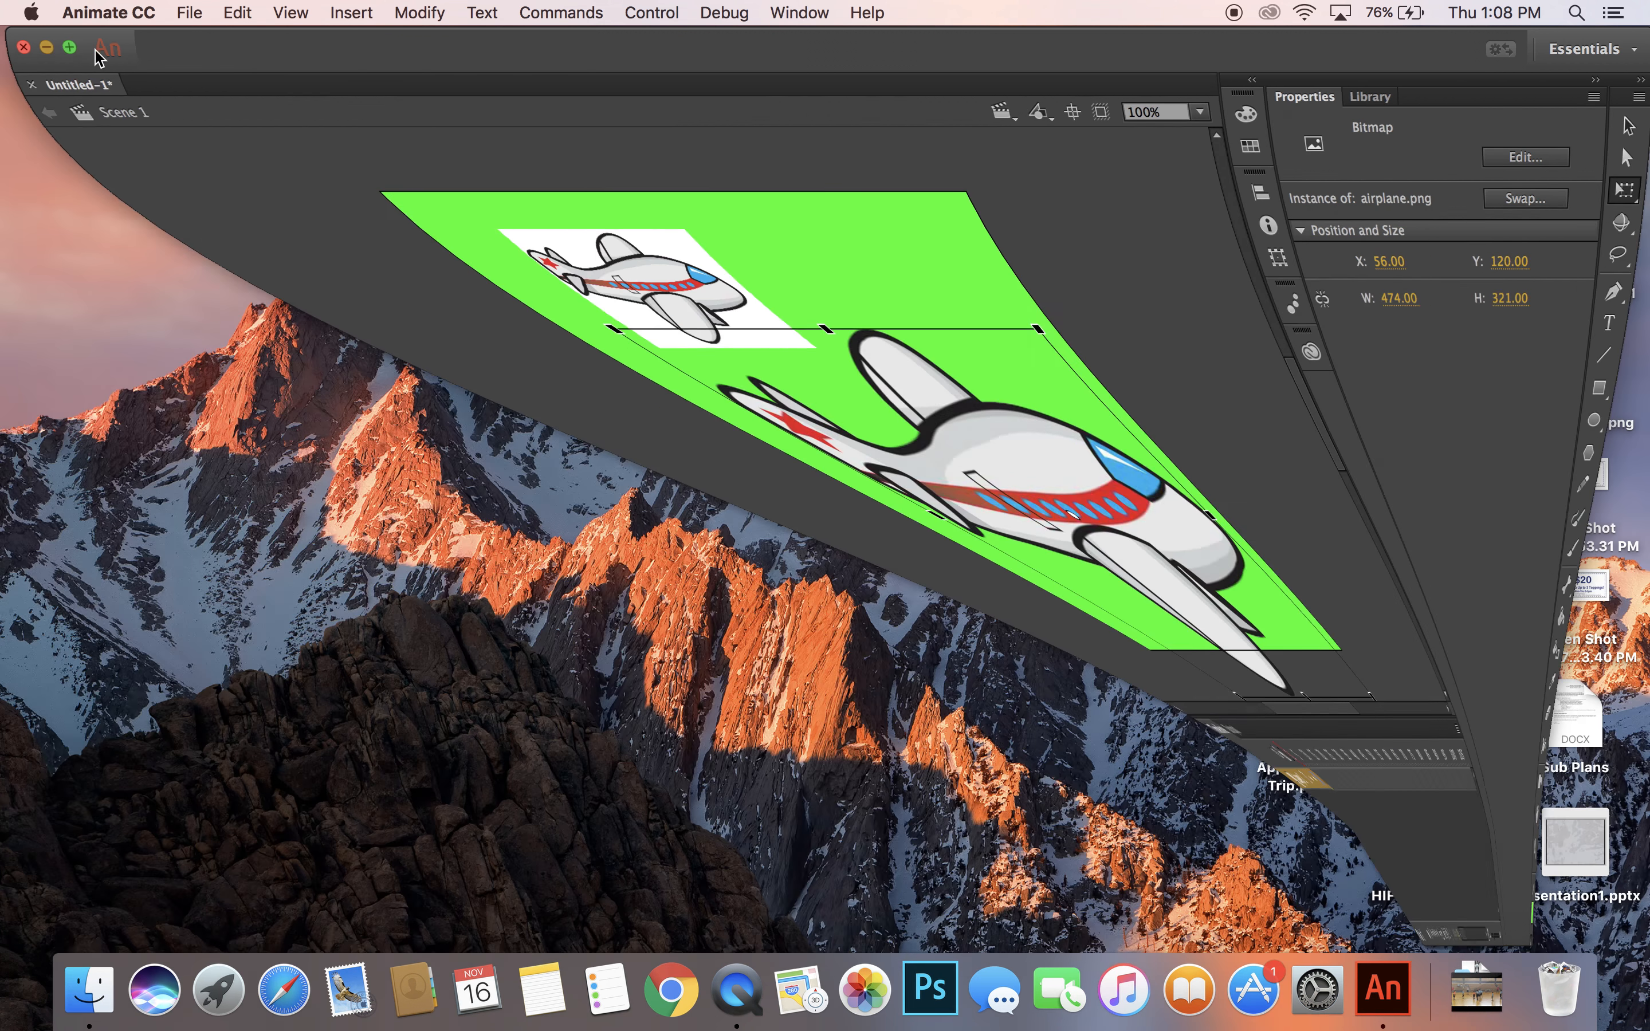
Open cartoon-airplane-clipart.jpg from the desktop in Photoshop, reposition the application window to show the whole image, and activate the Move tool.
drag(1170, 365, 912, 972)
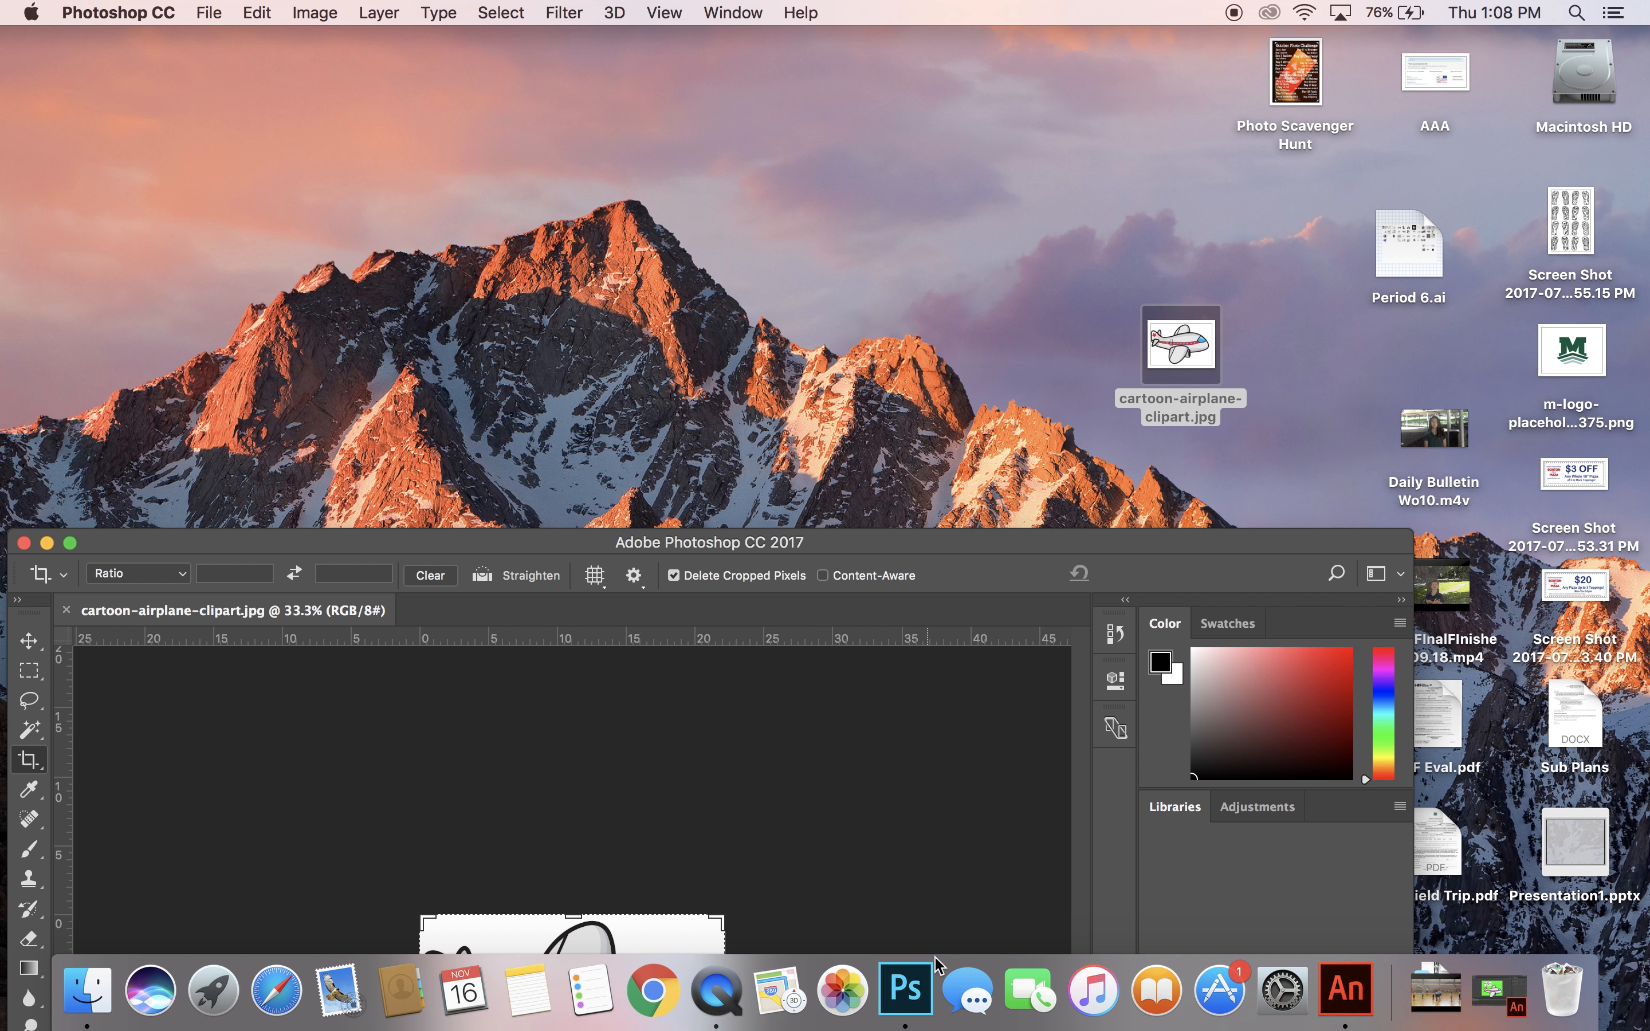
drag(1008, 558, 997, 11)
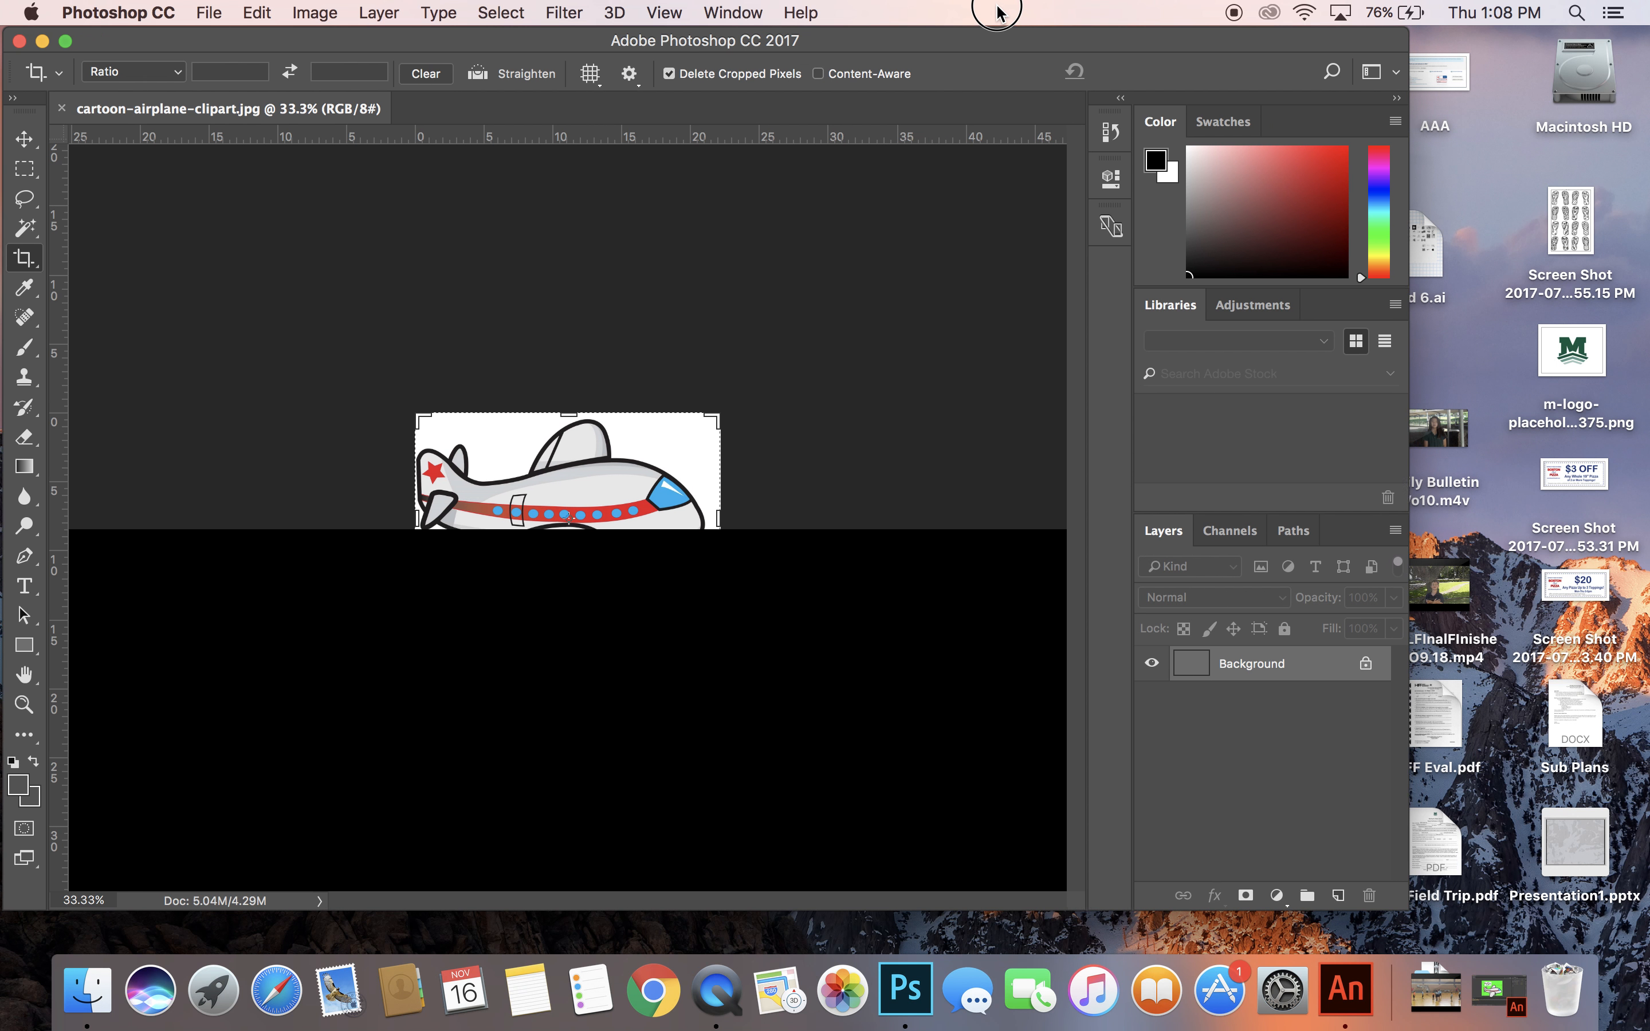
click(31, 140)
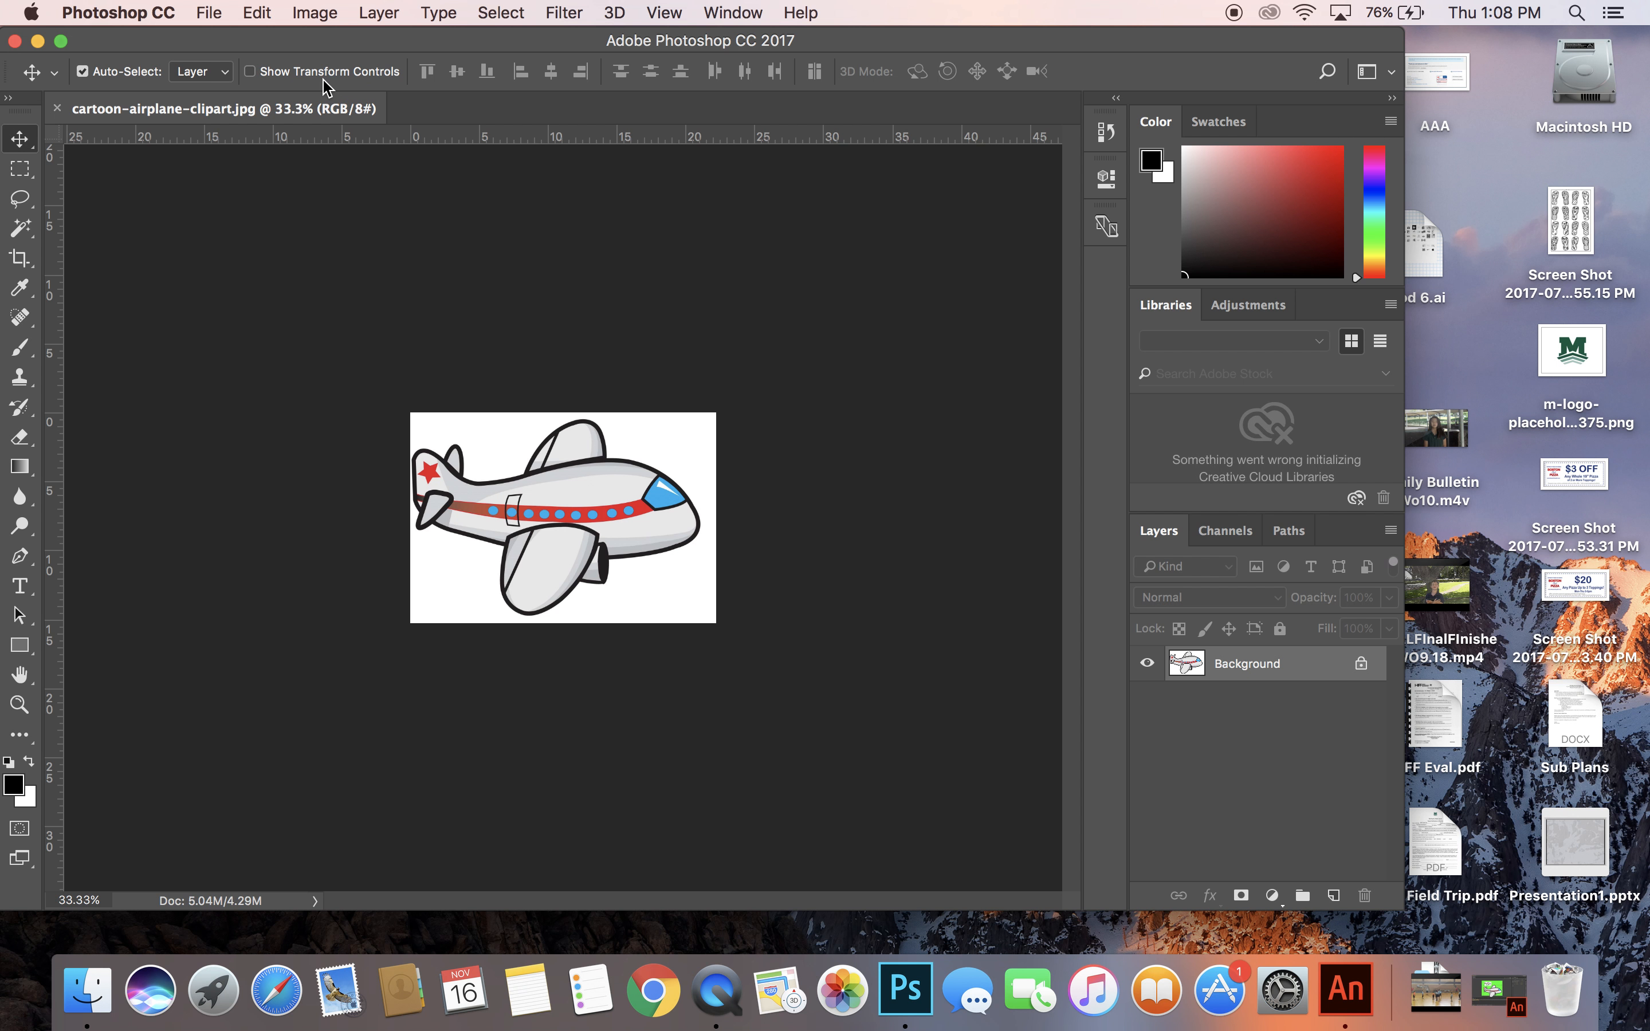
Start a new document from the Landscape, 5 x 7 photo preset and name it "transparent airplane".
click(209, 12)
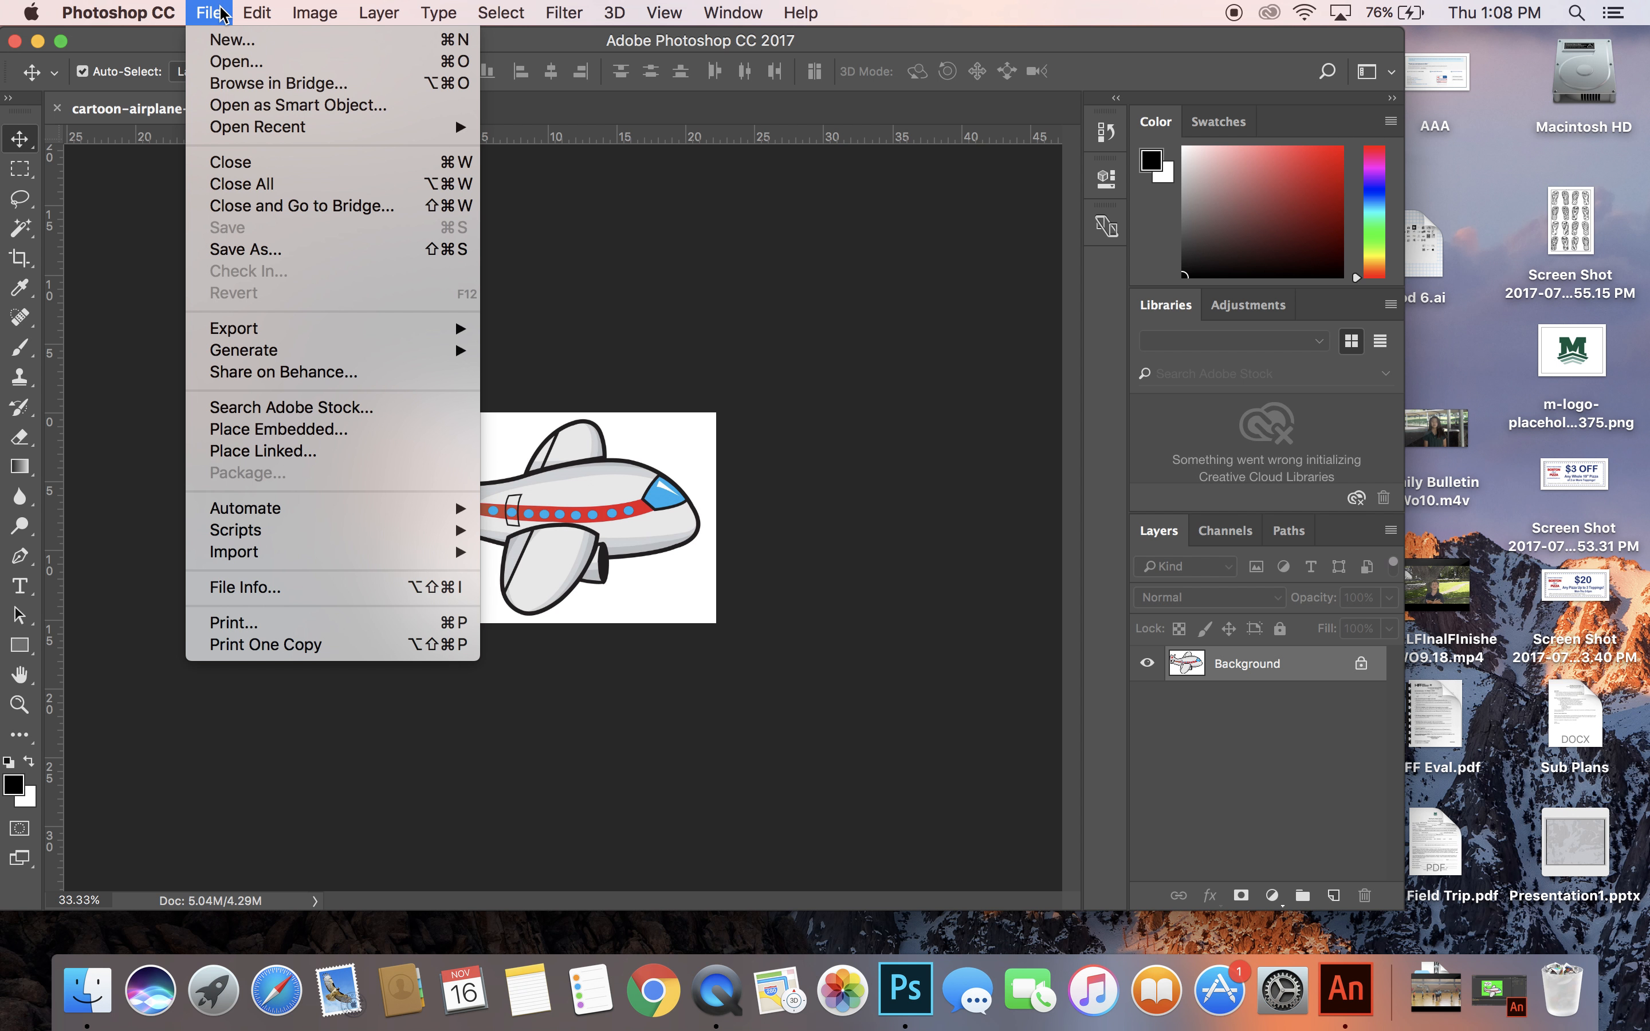
click(227, 42)
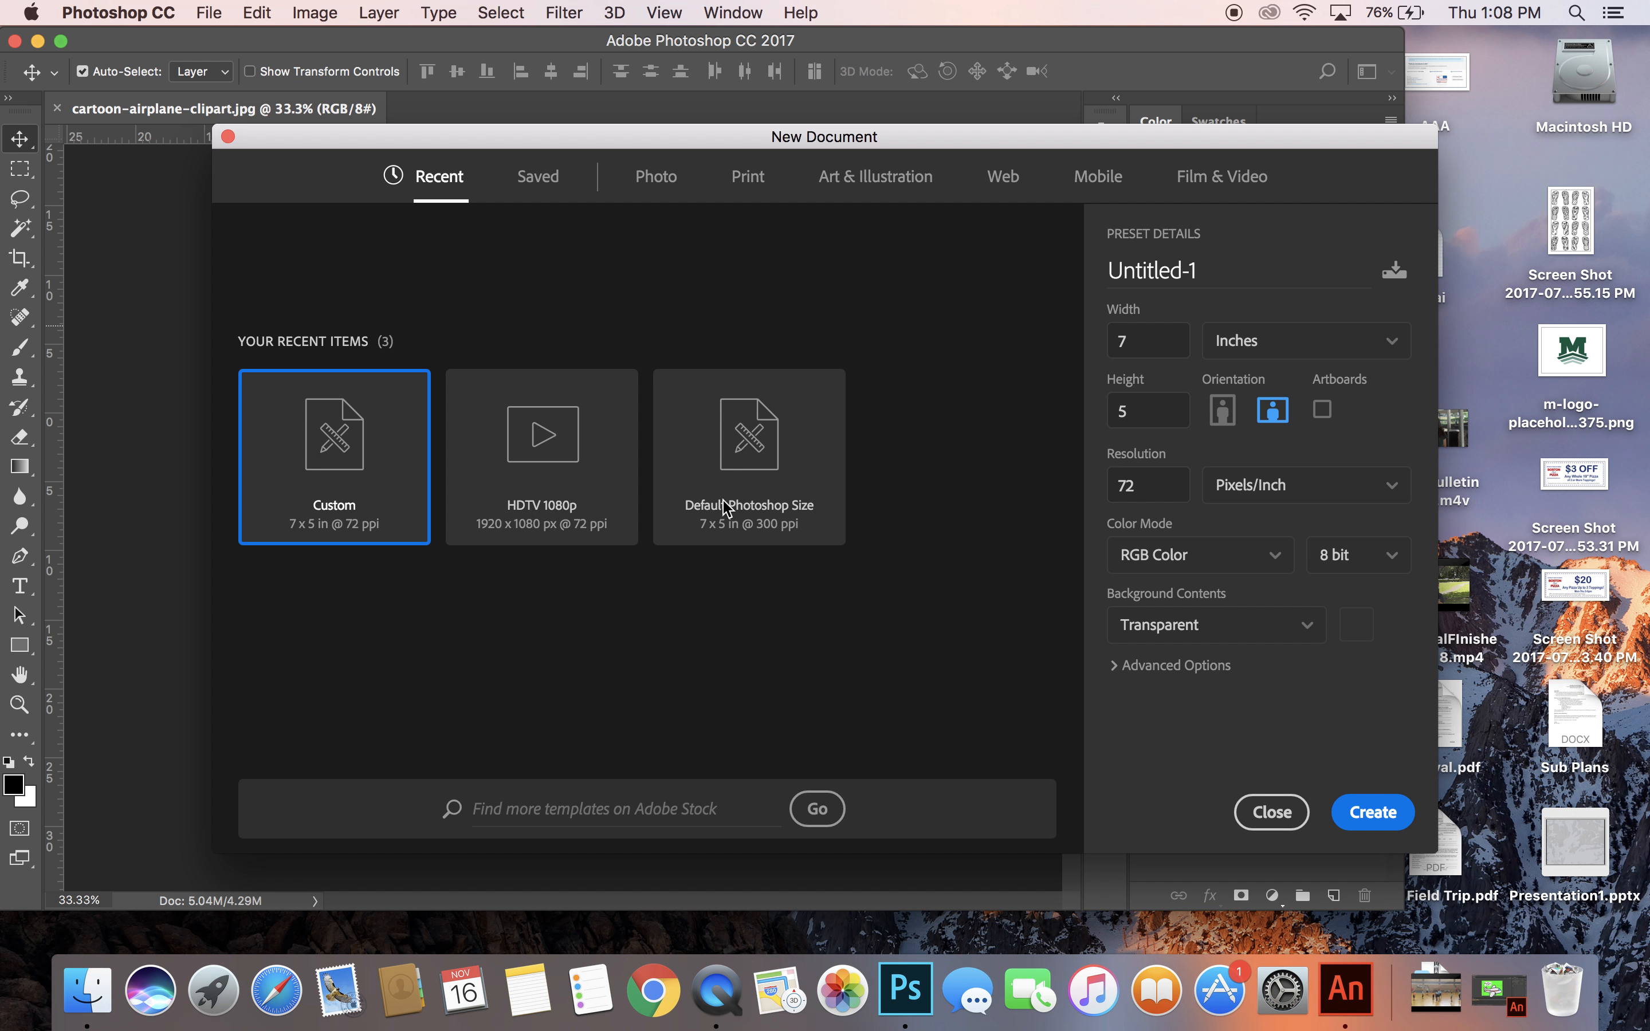
click(663, 180)
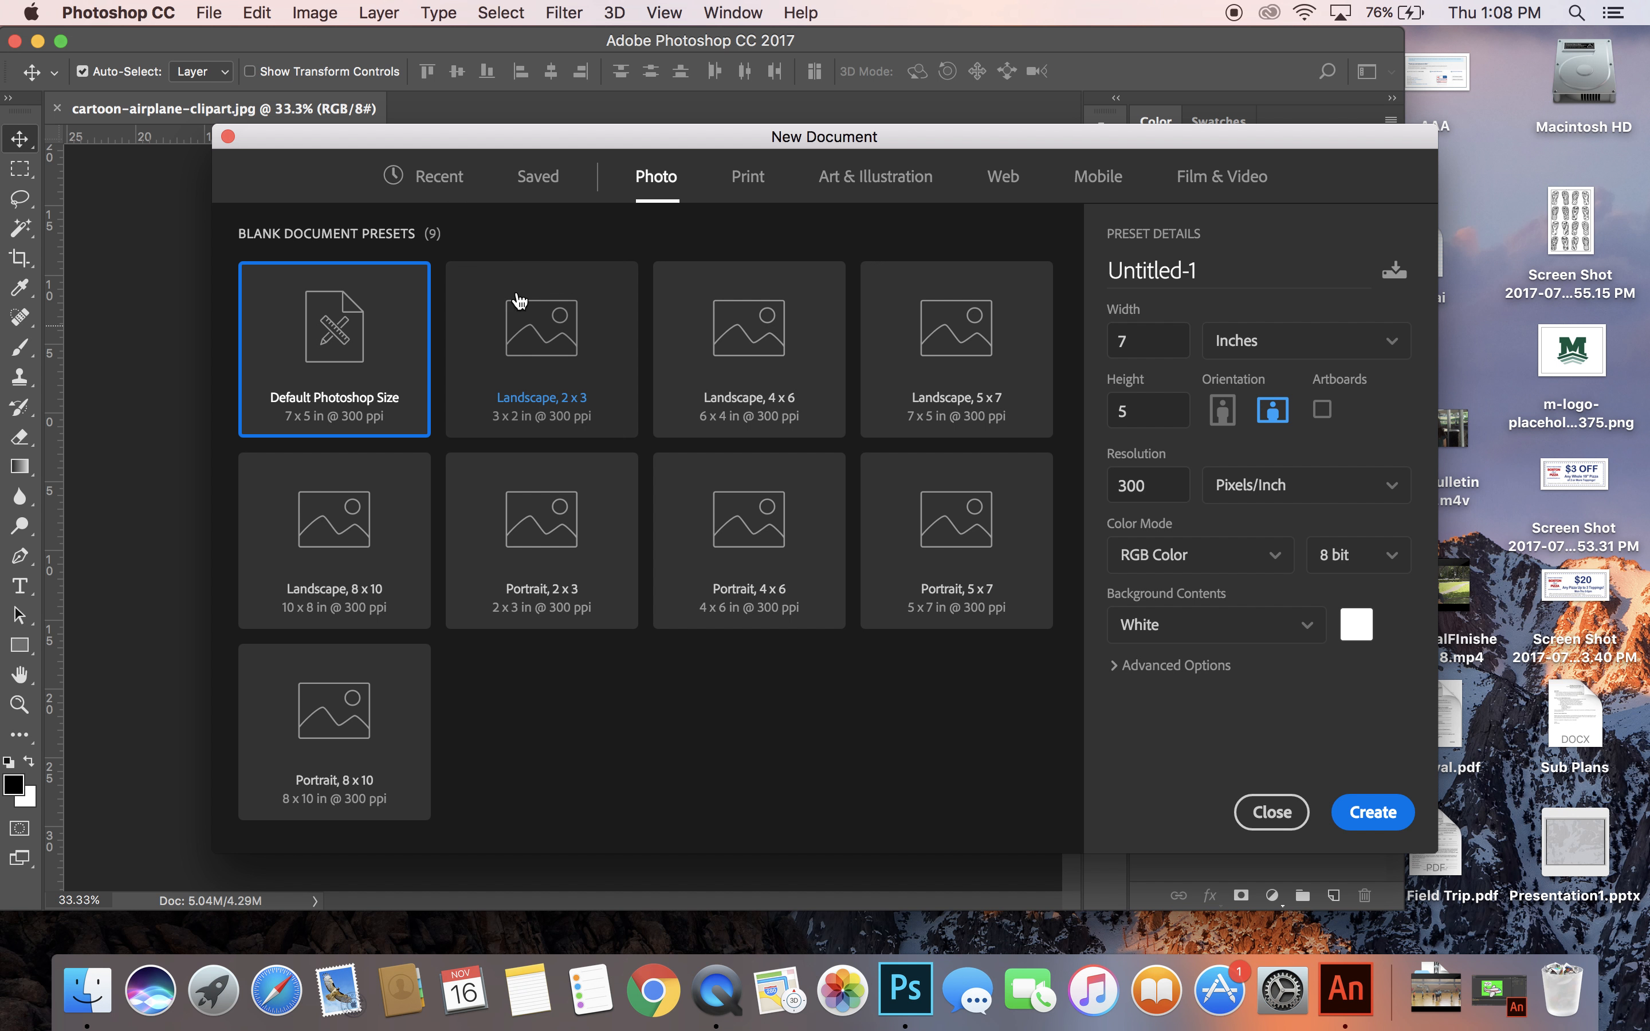
click(979, 419)
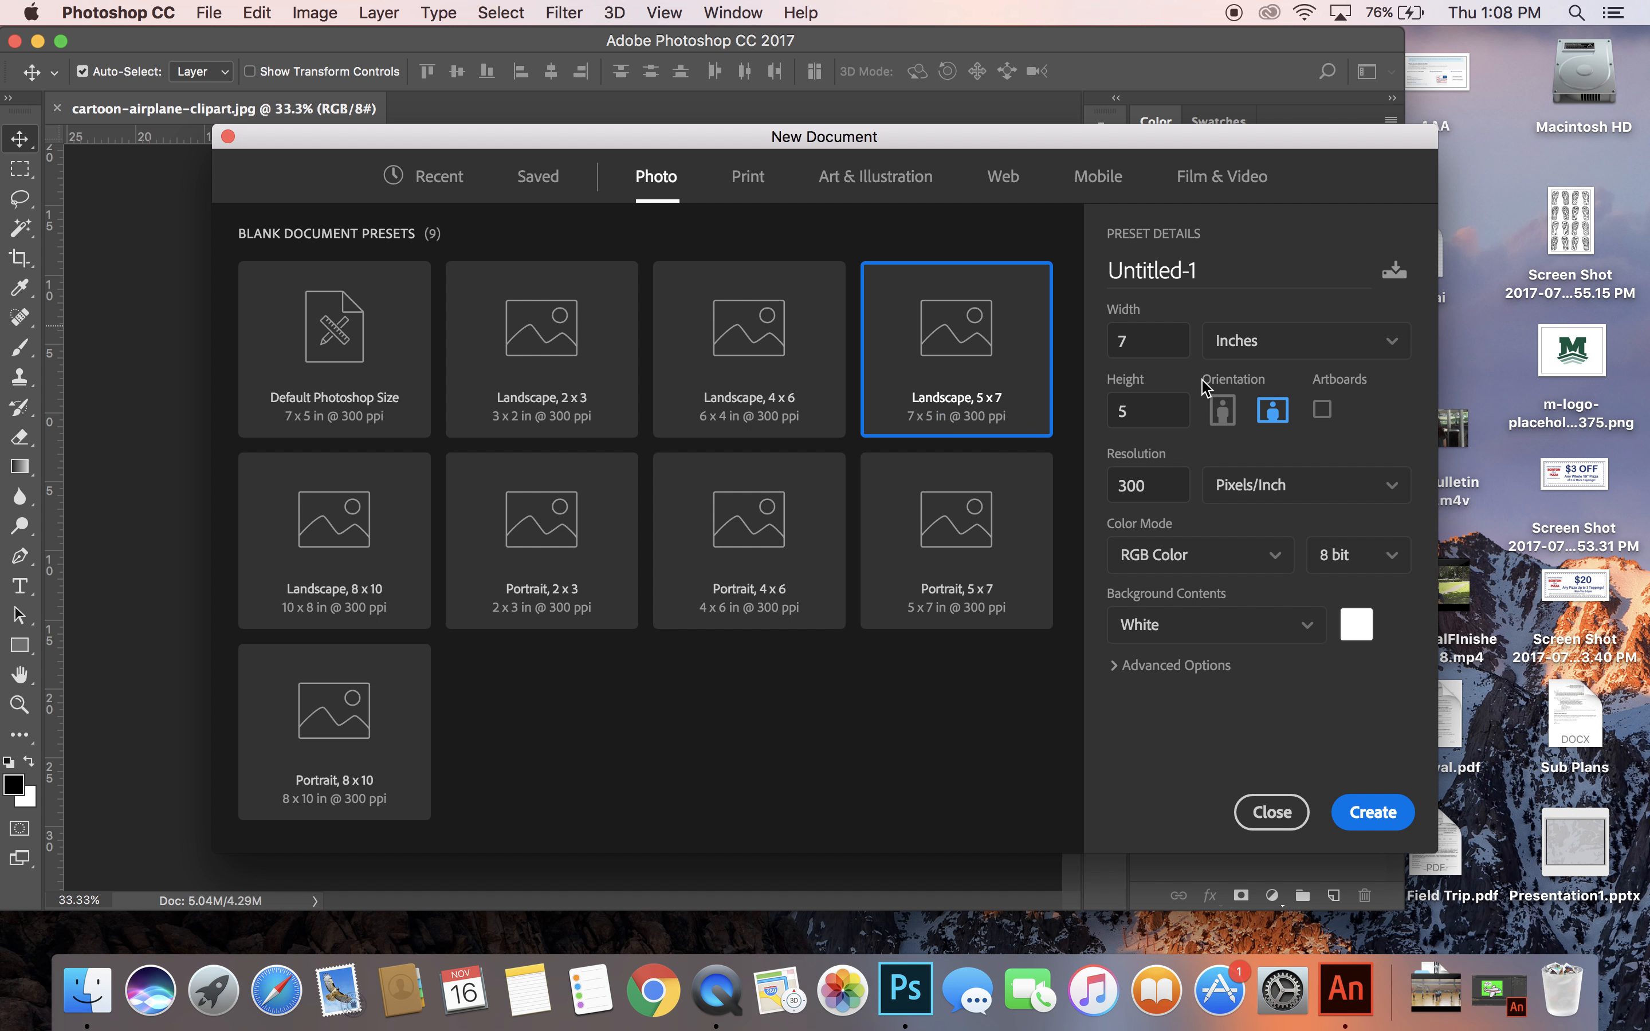
click(1205, 265)
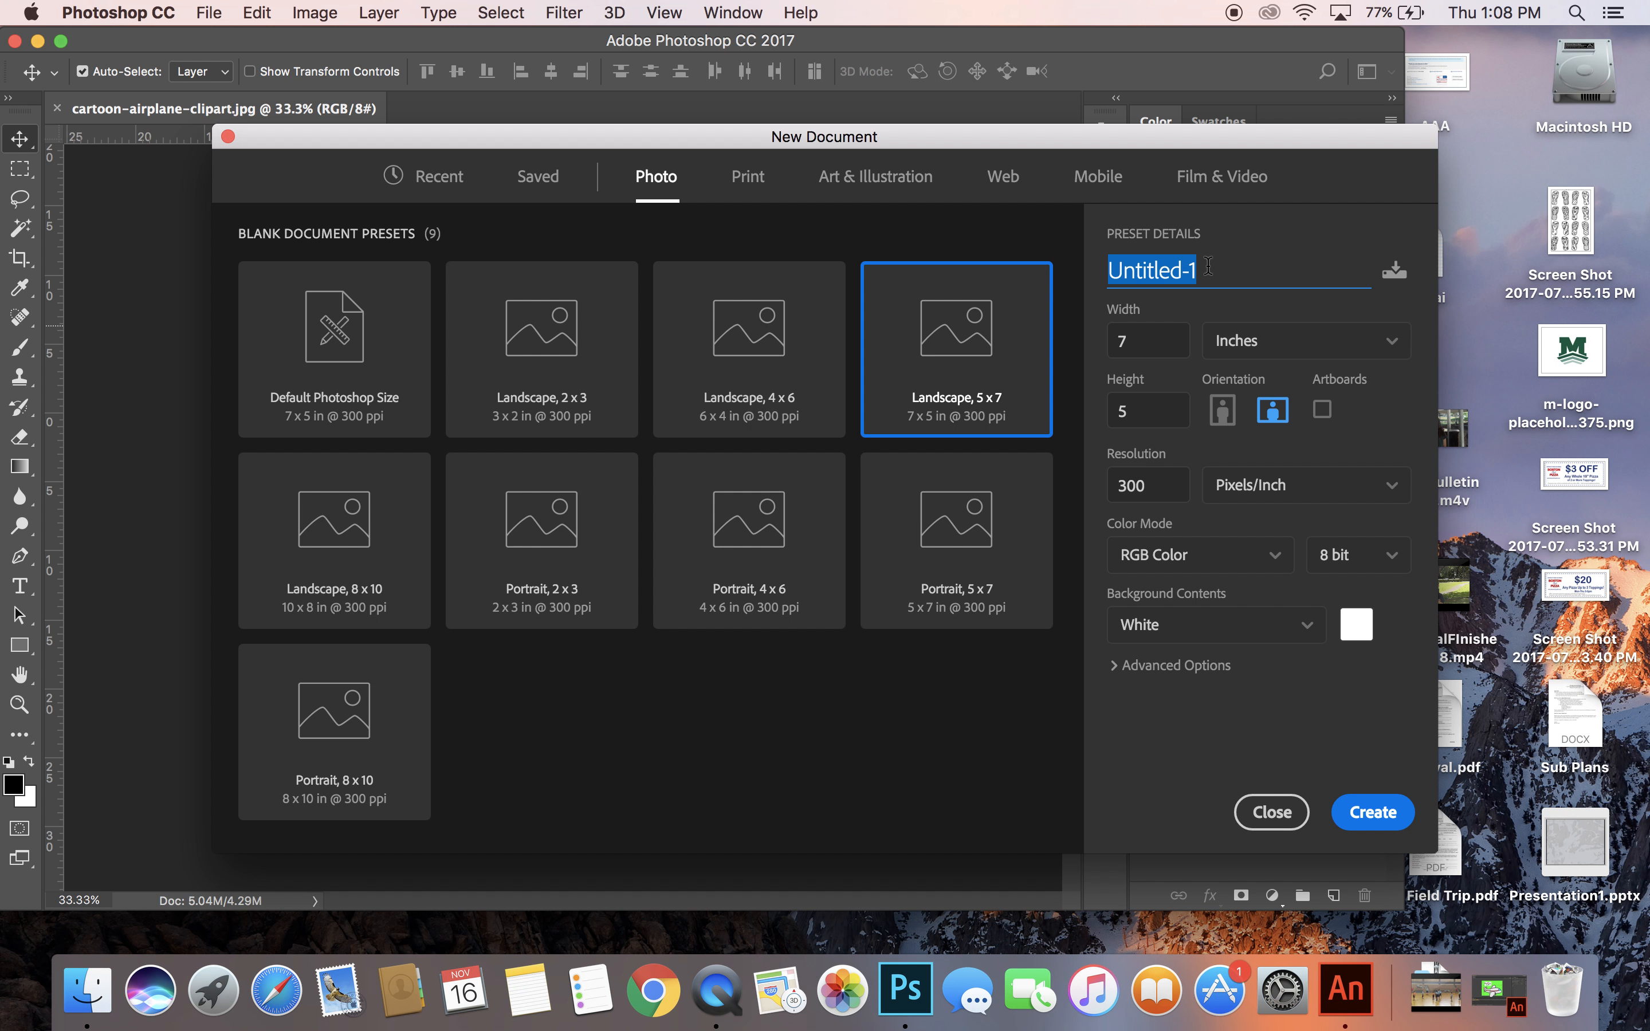
text(transparent airplan)
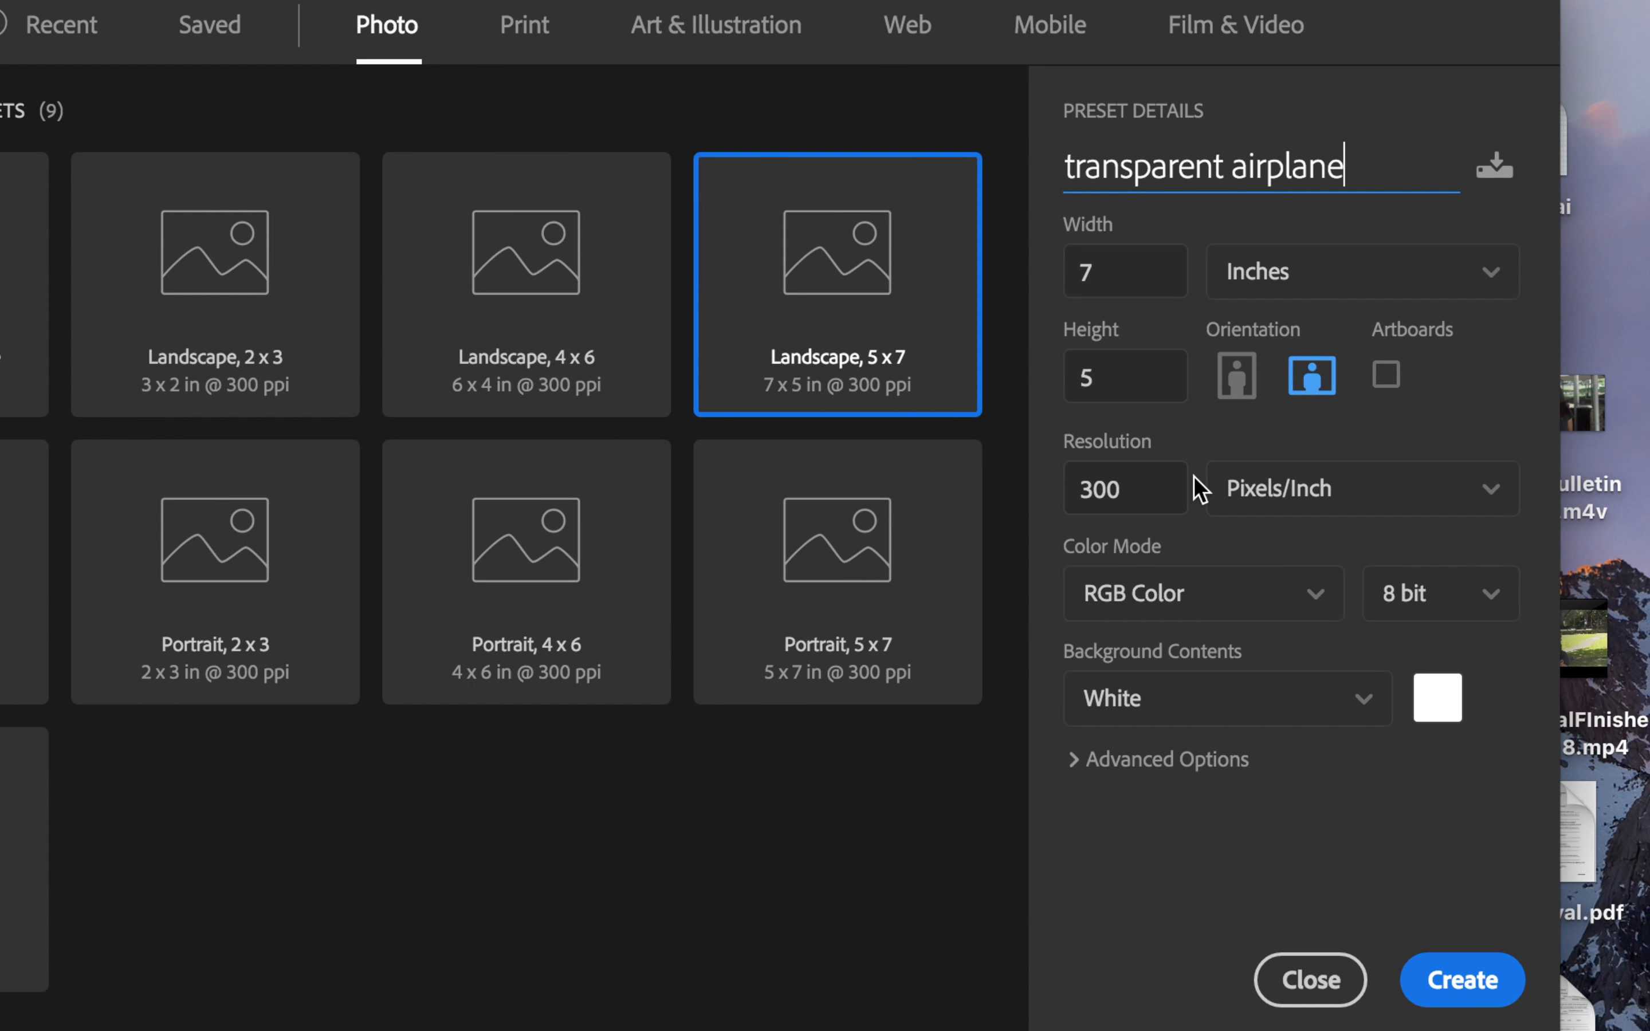
Set the resolution to 72 pixels/inch and the background contents to Transparent, and create the document.
click(1118, 471)
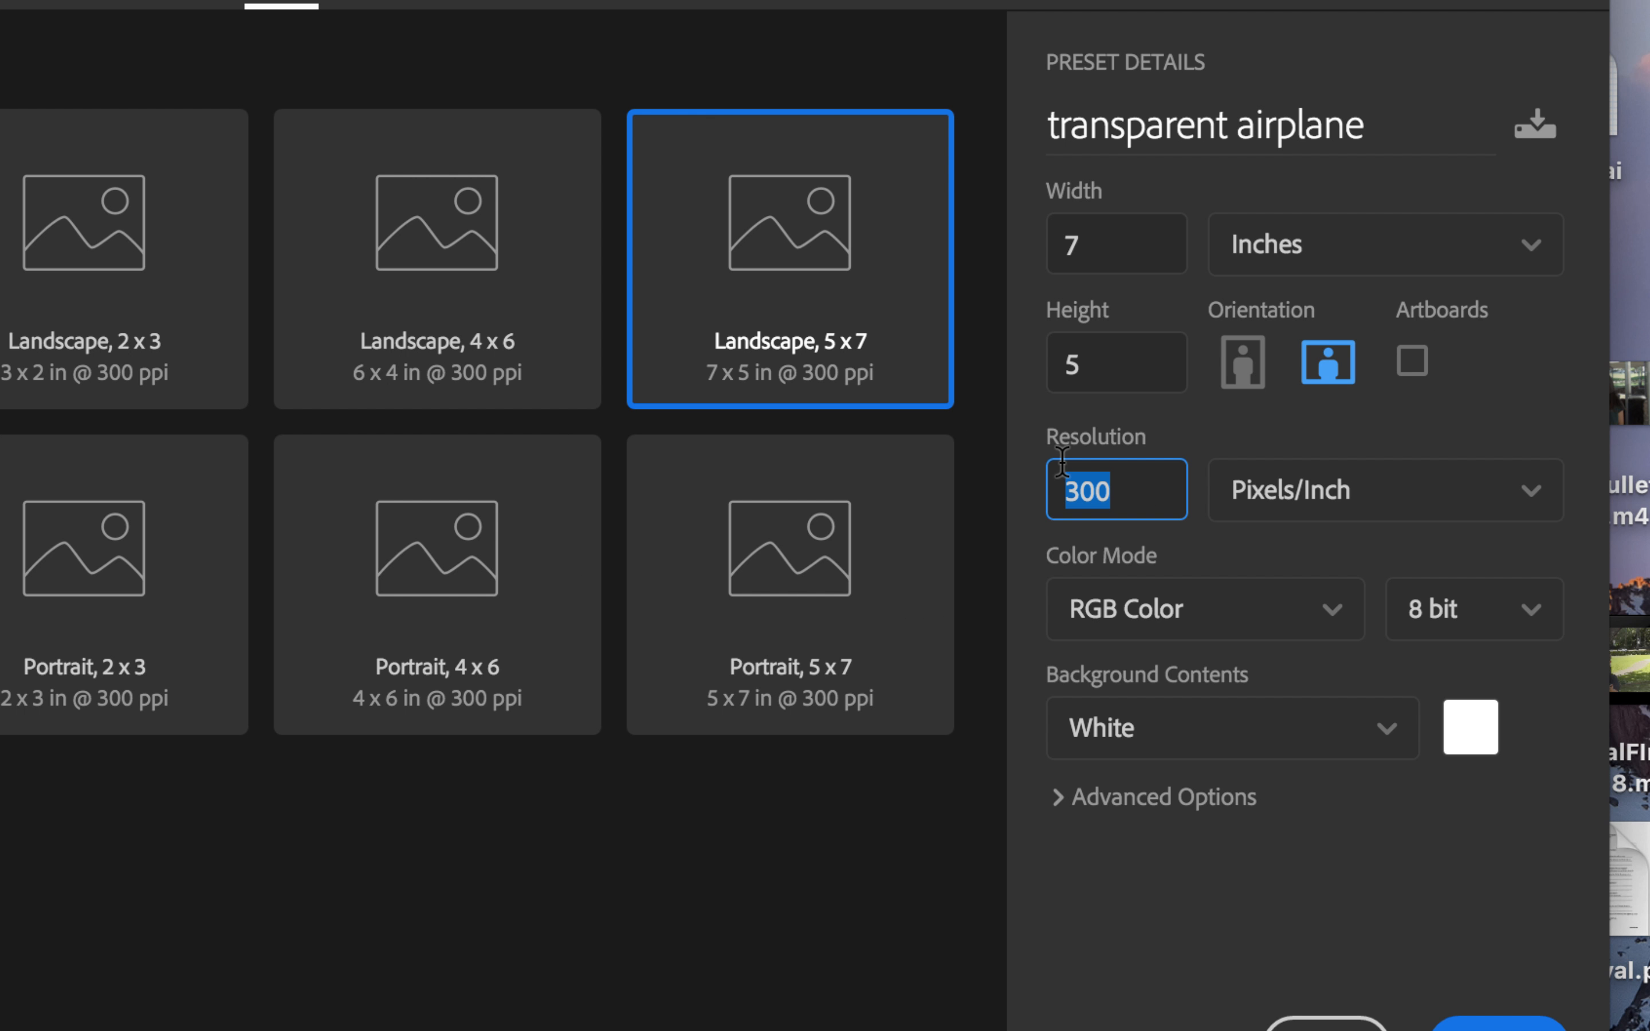
text(72)
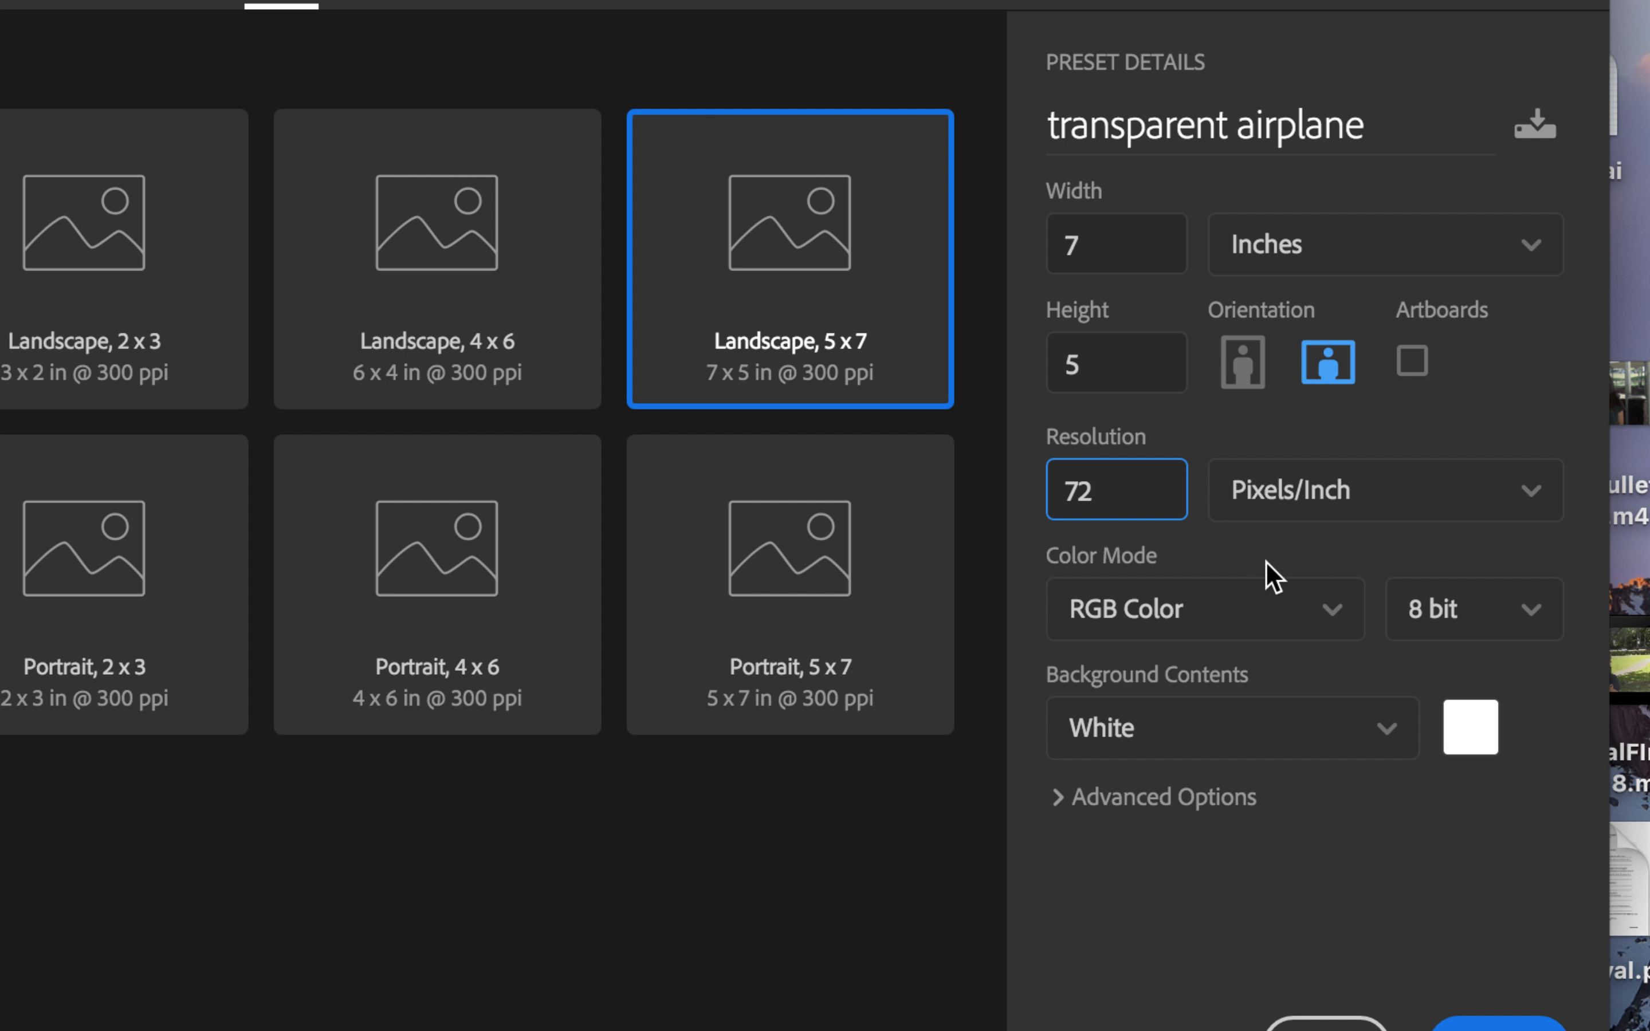
click(1356, 749)
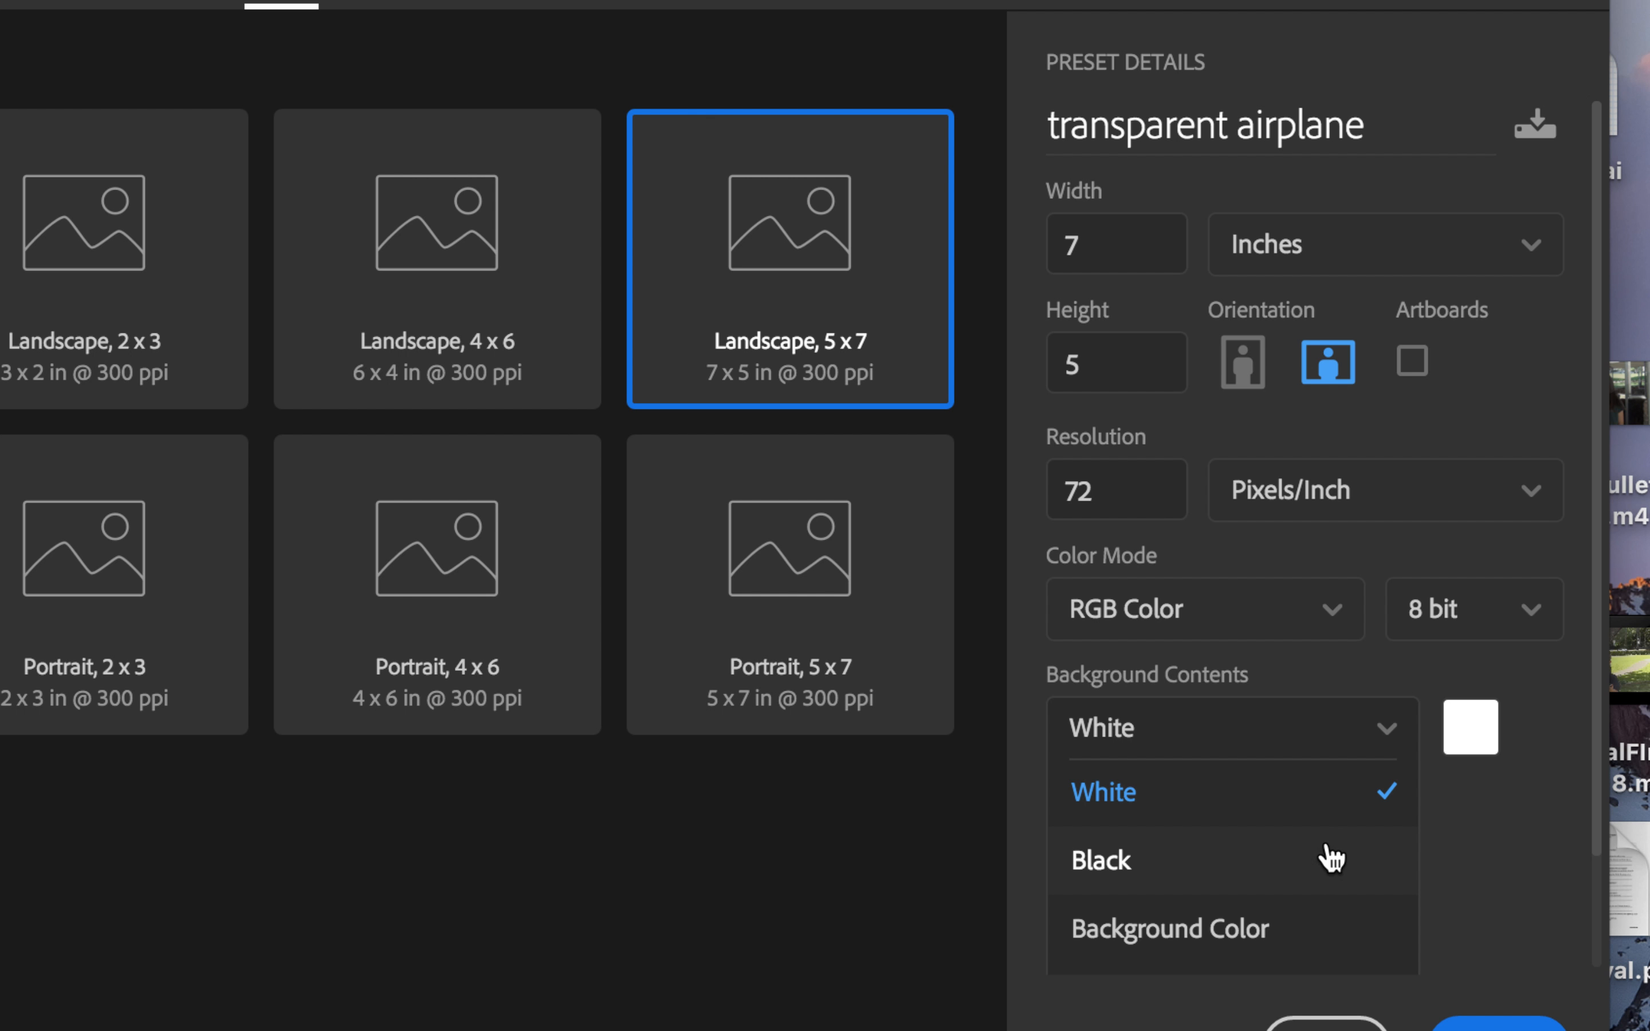
key(Down)
key(Down)
key(Down)
key(Down)
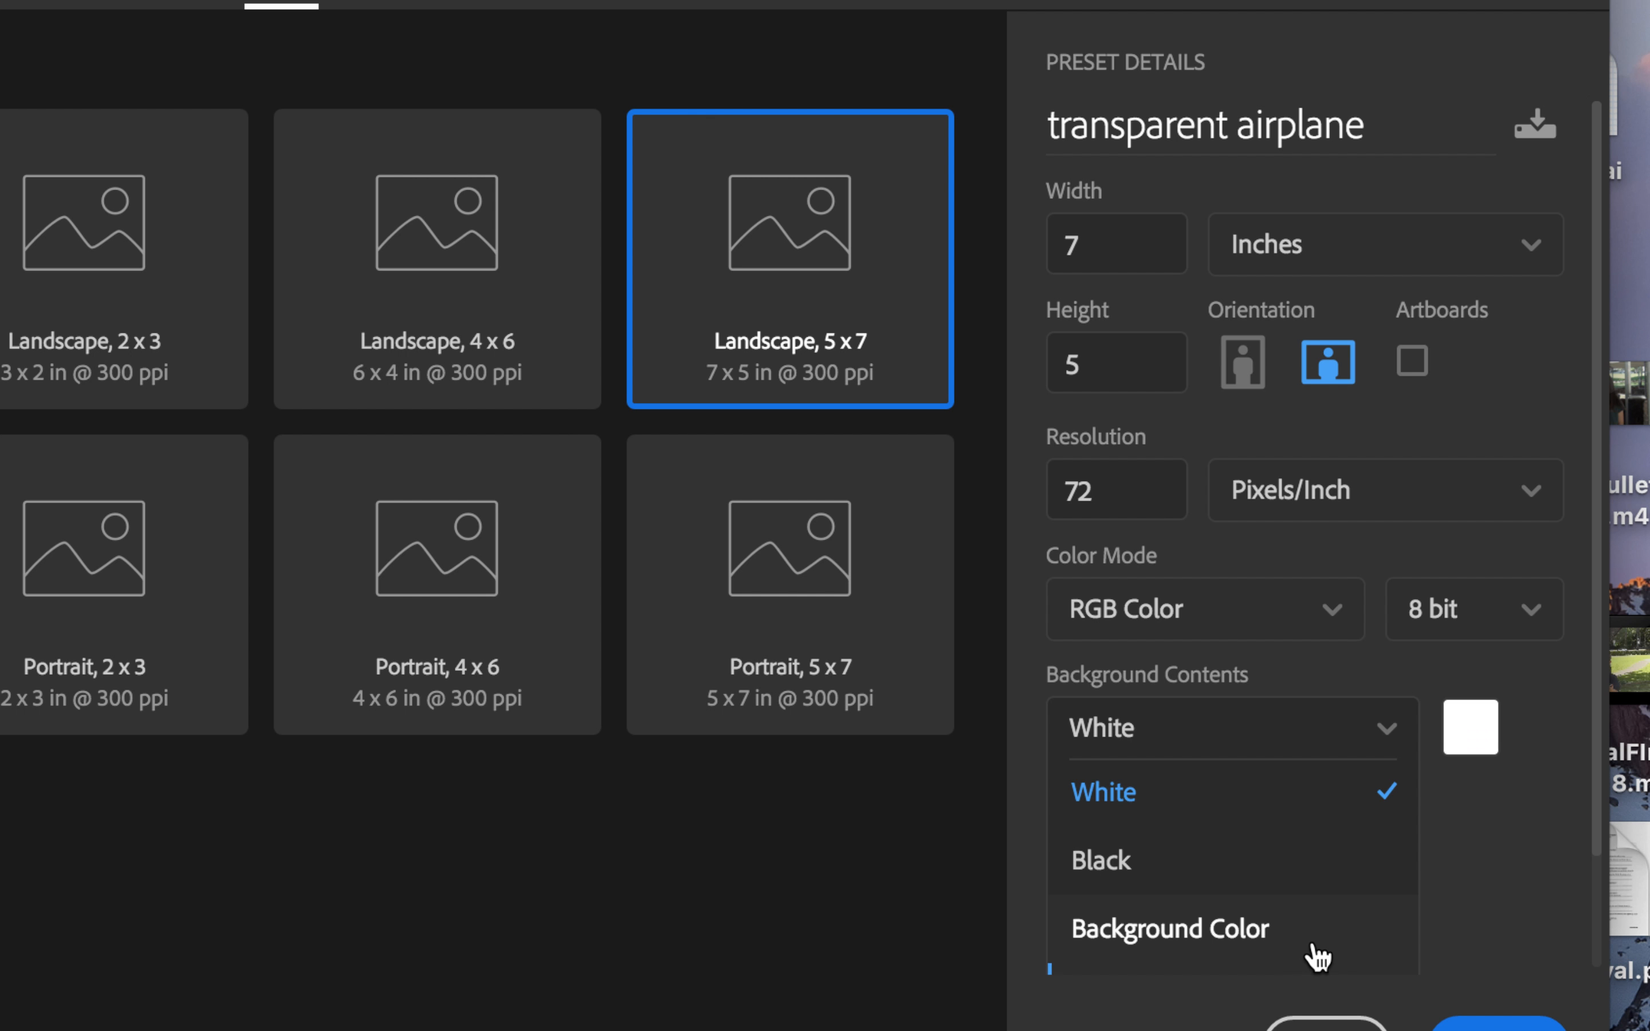
key(Return)
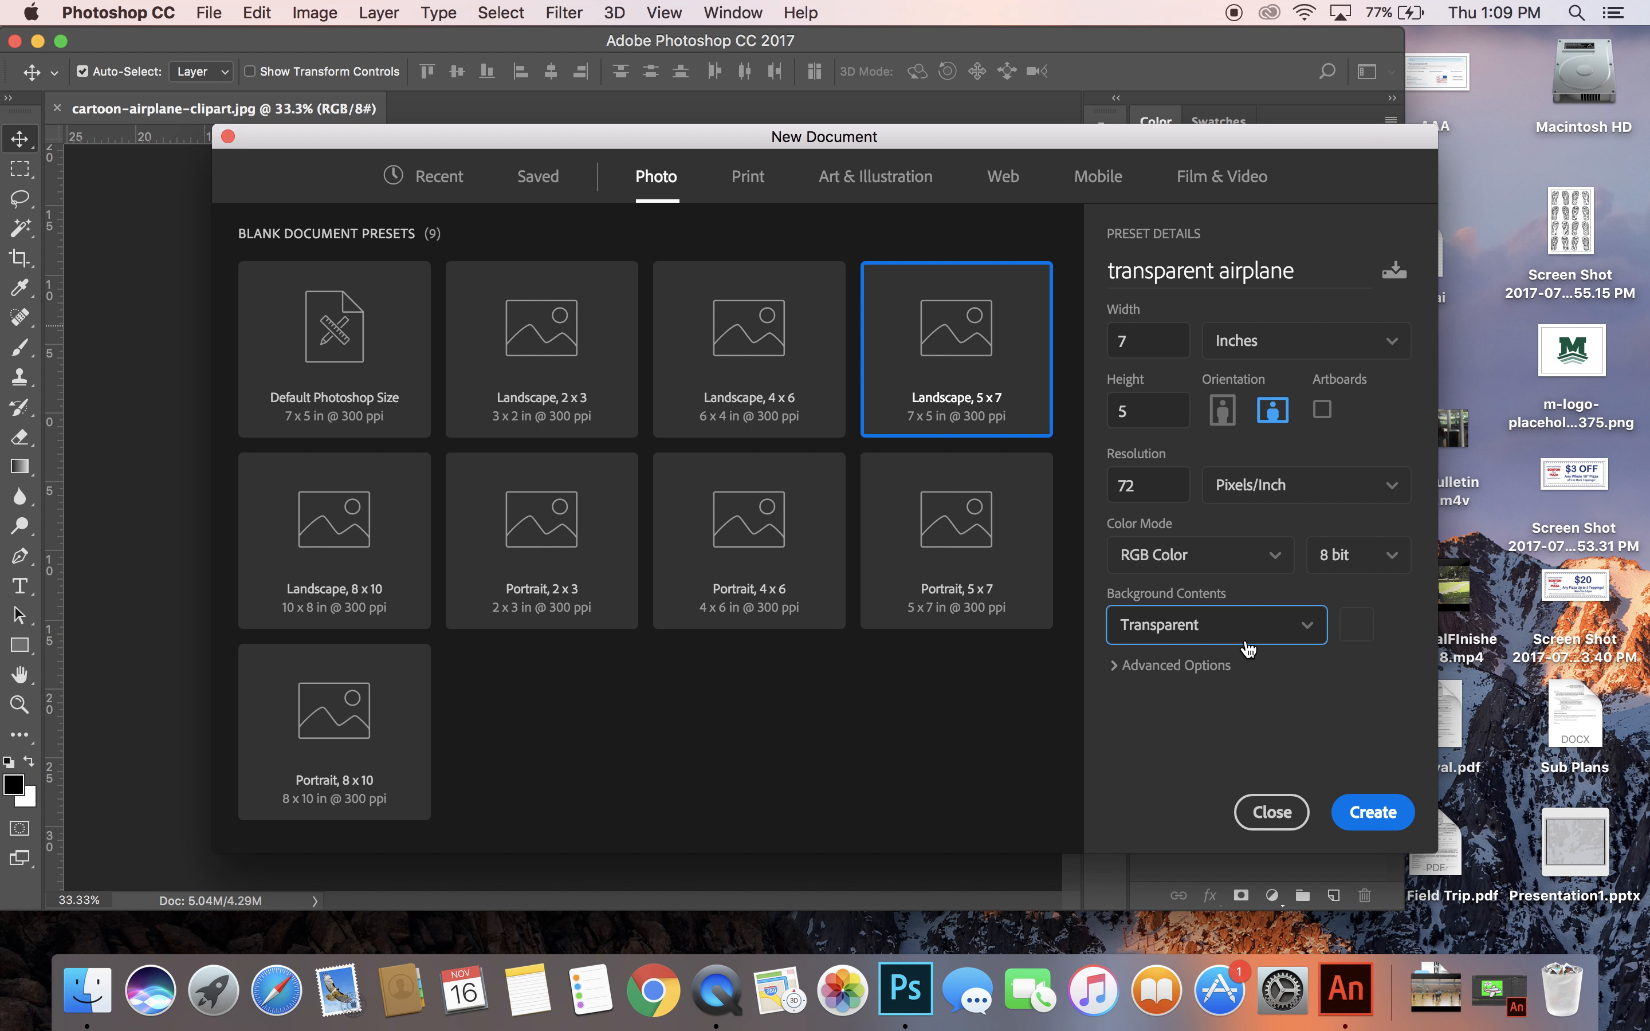
click(1367, 817)
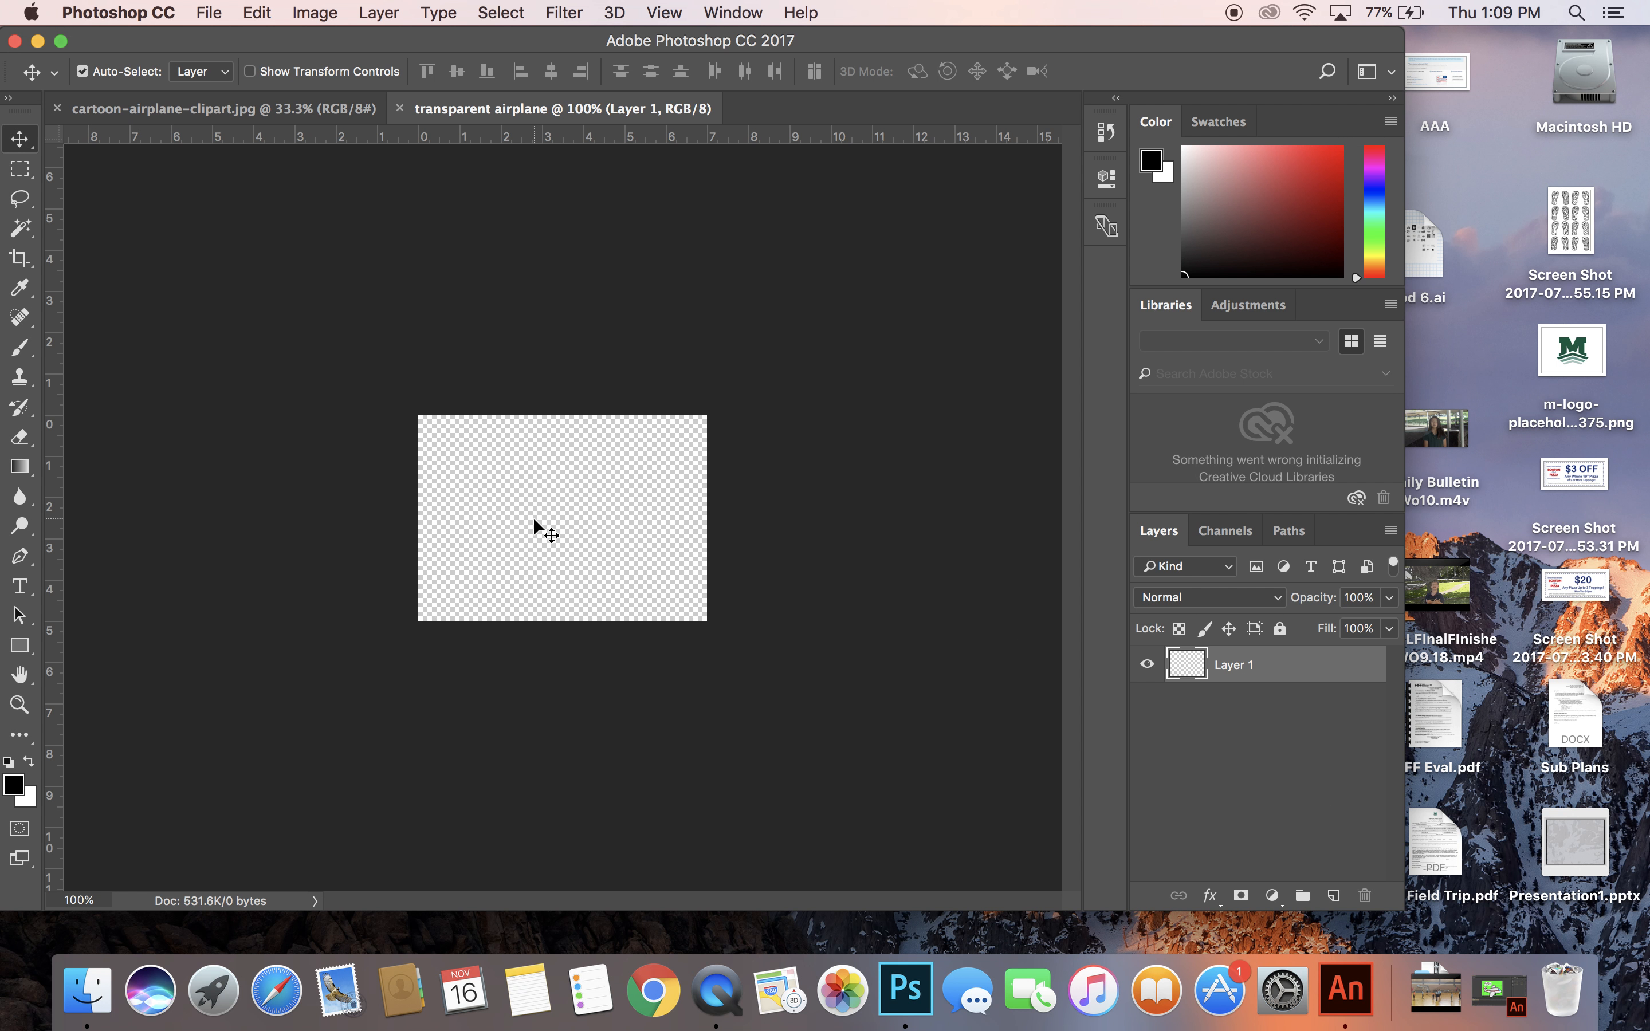
Float the cartoon-airplane-clipart.jpg window and copy its airplane image into the transparent airplane document.
key(super+equal)
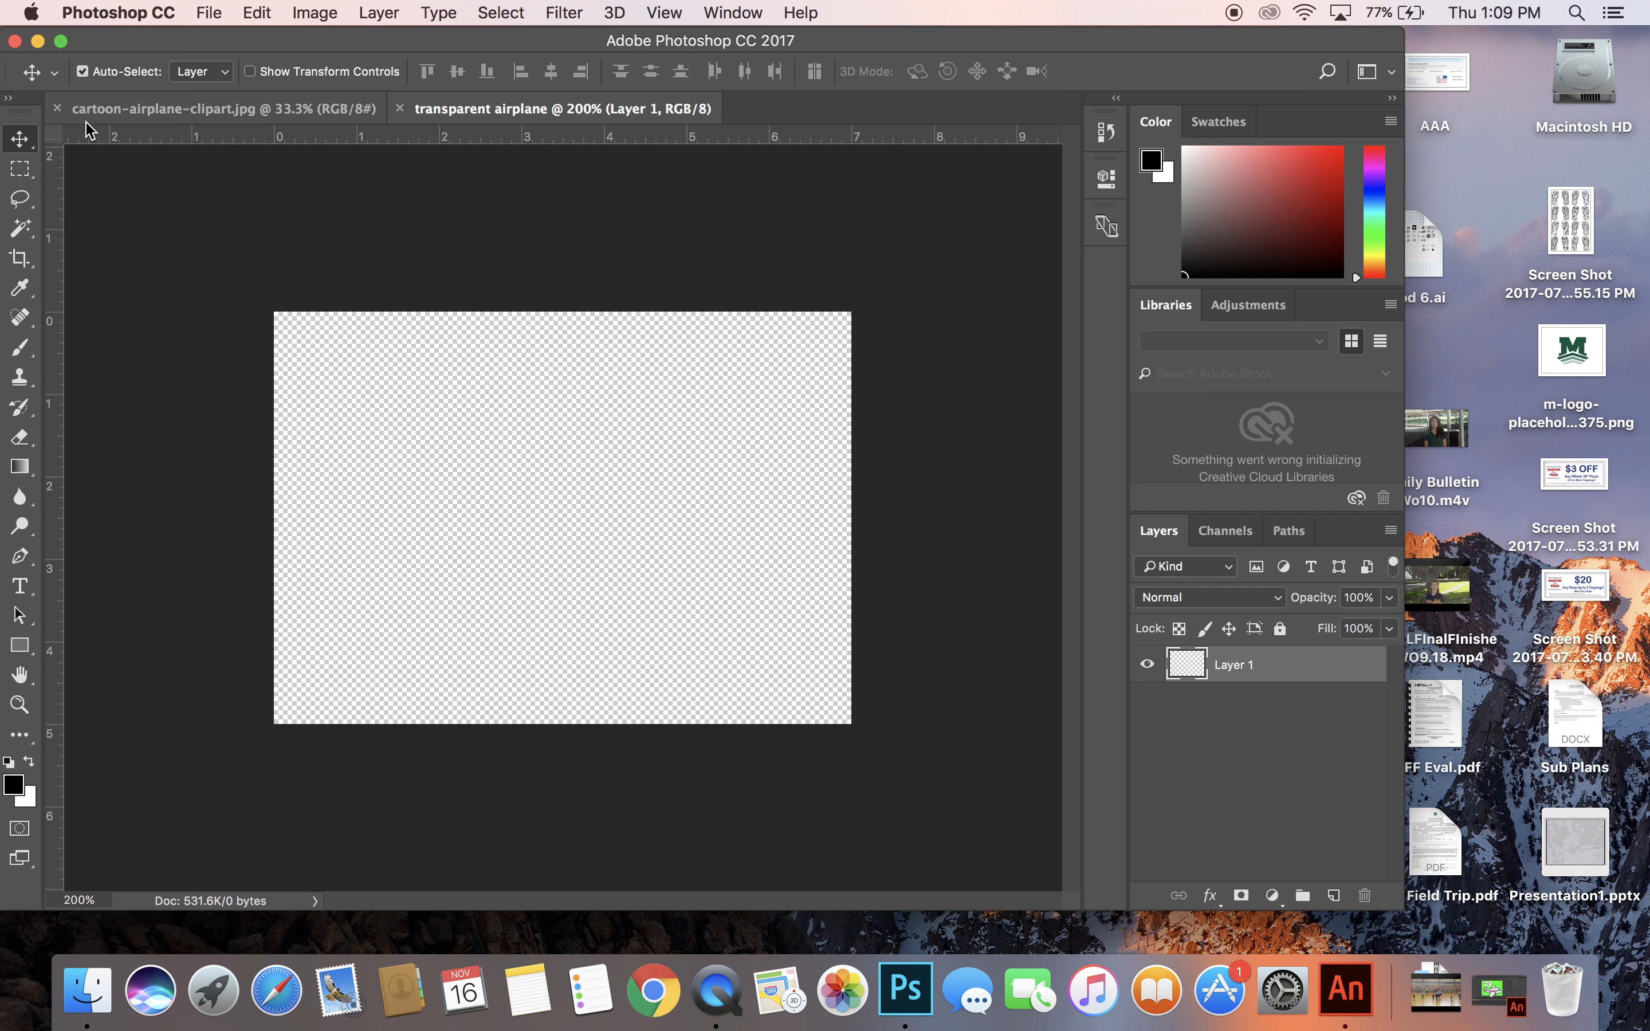
click(161, 112)
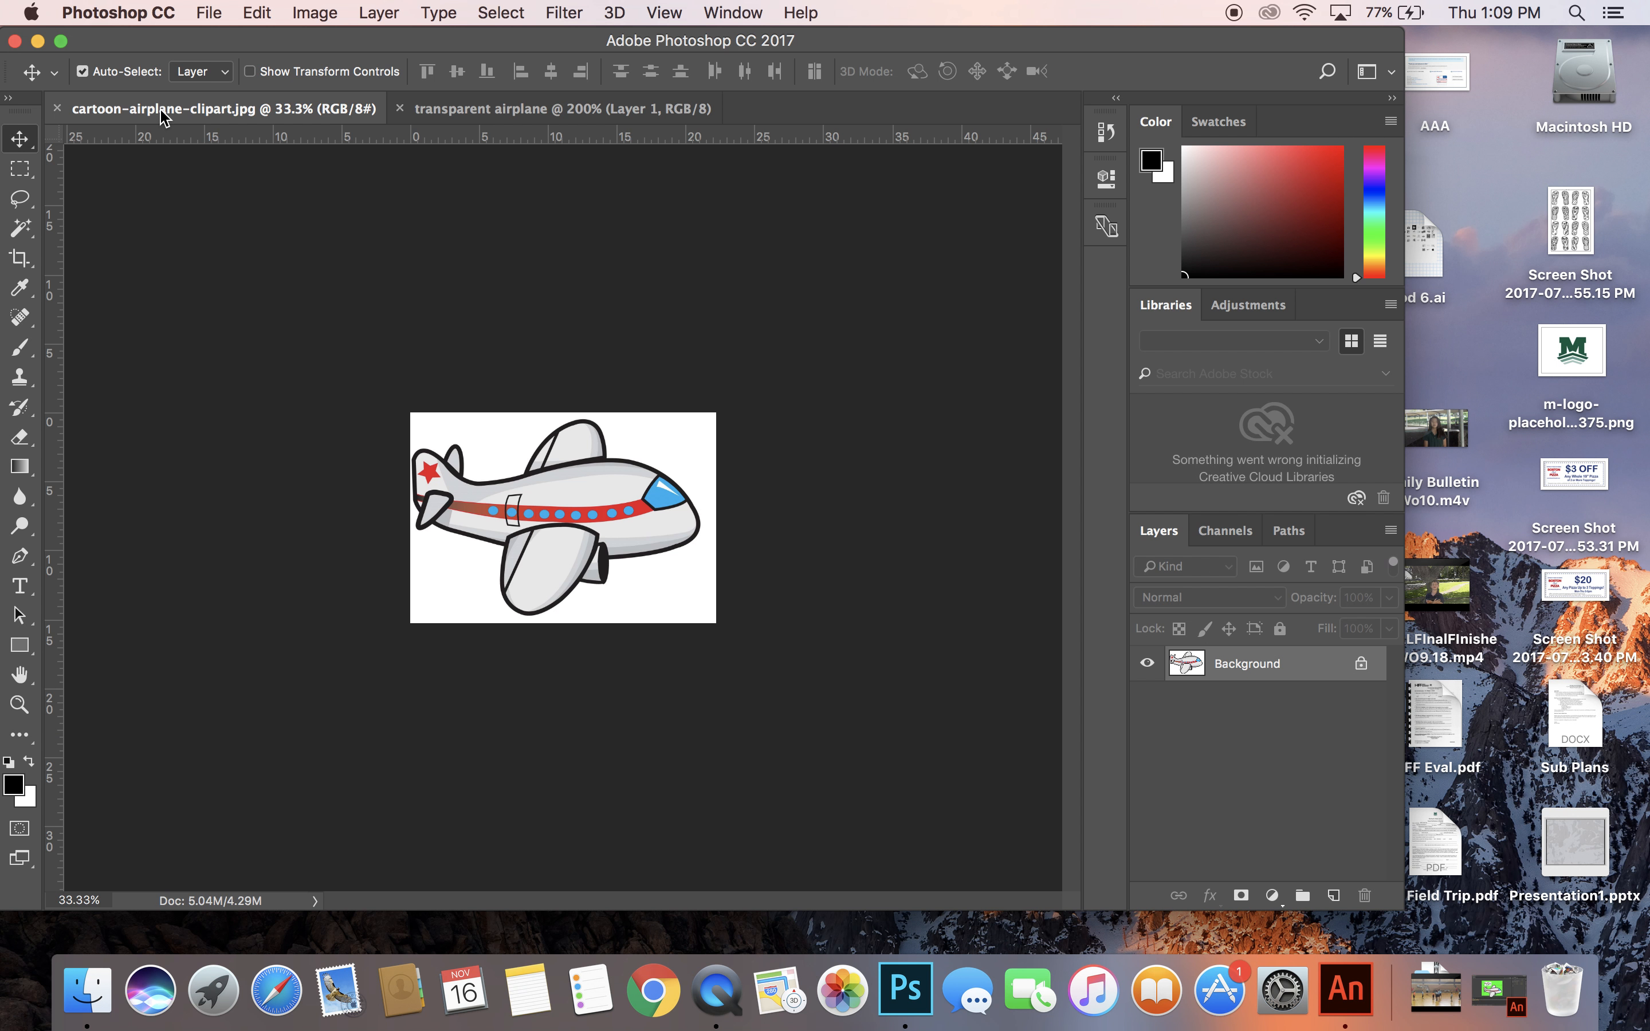
click(162, 115)
drag(161, 111, 851, 174)
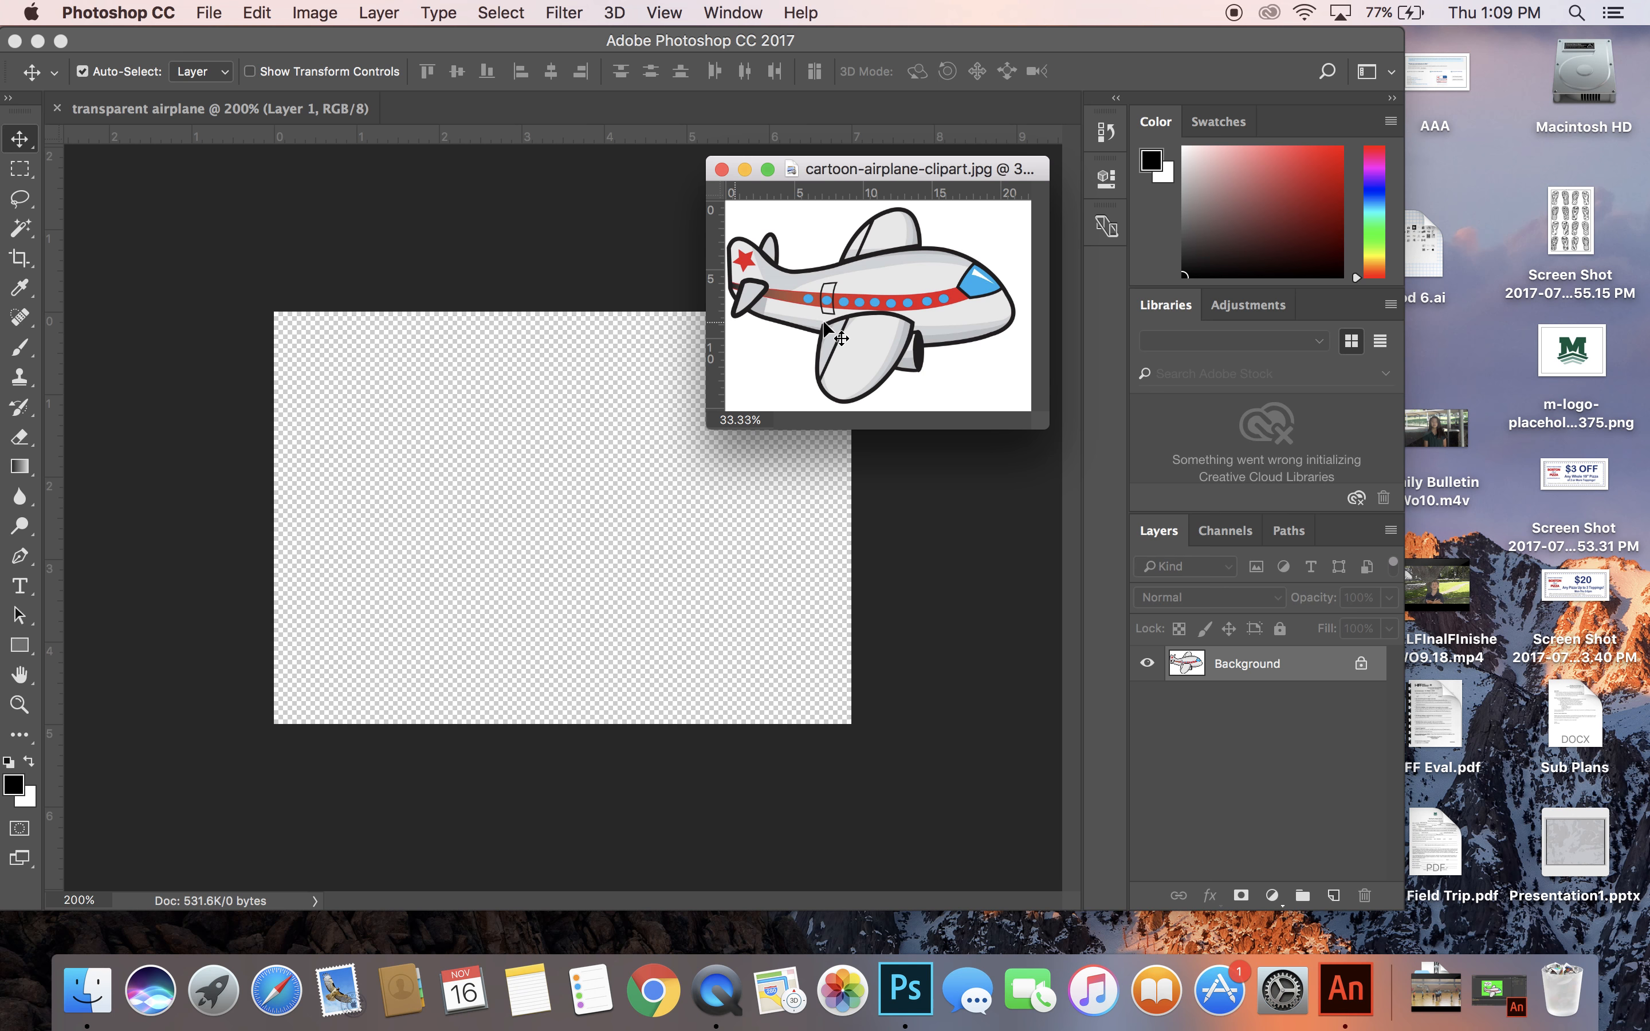
drag(922, 321, 629, 593)
drag(559, 497, 739, 640)
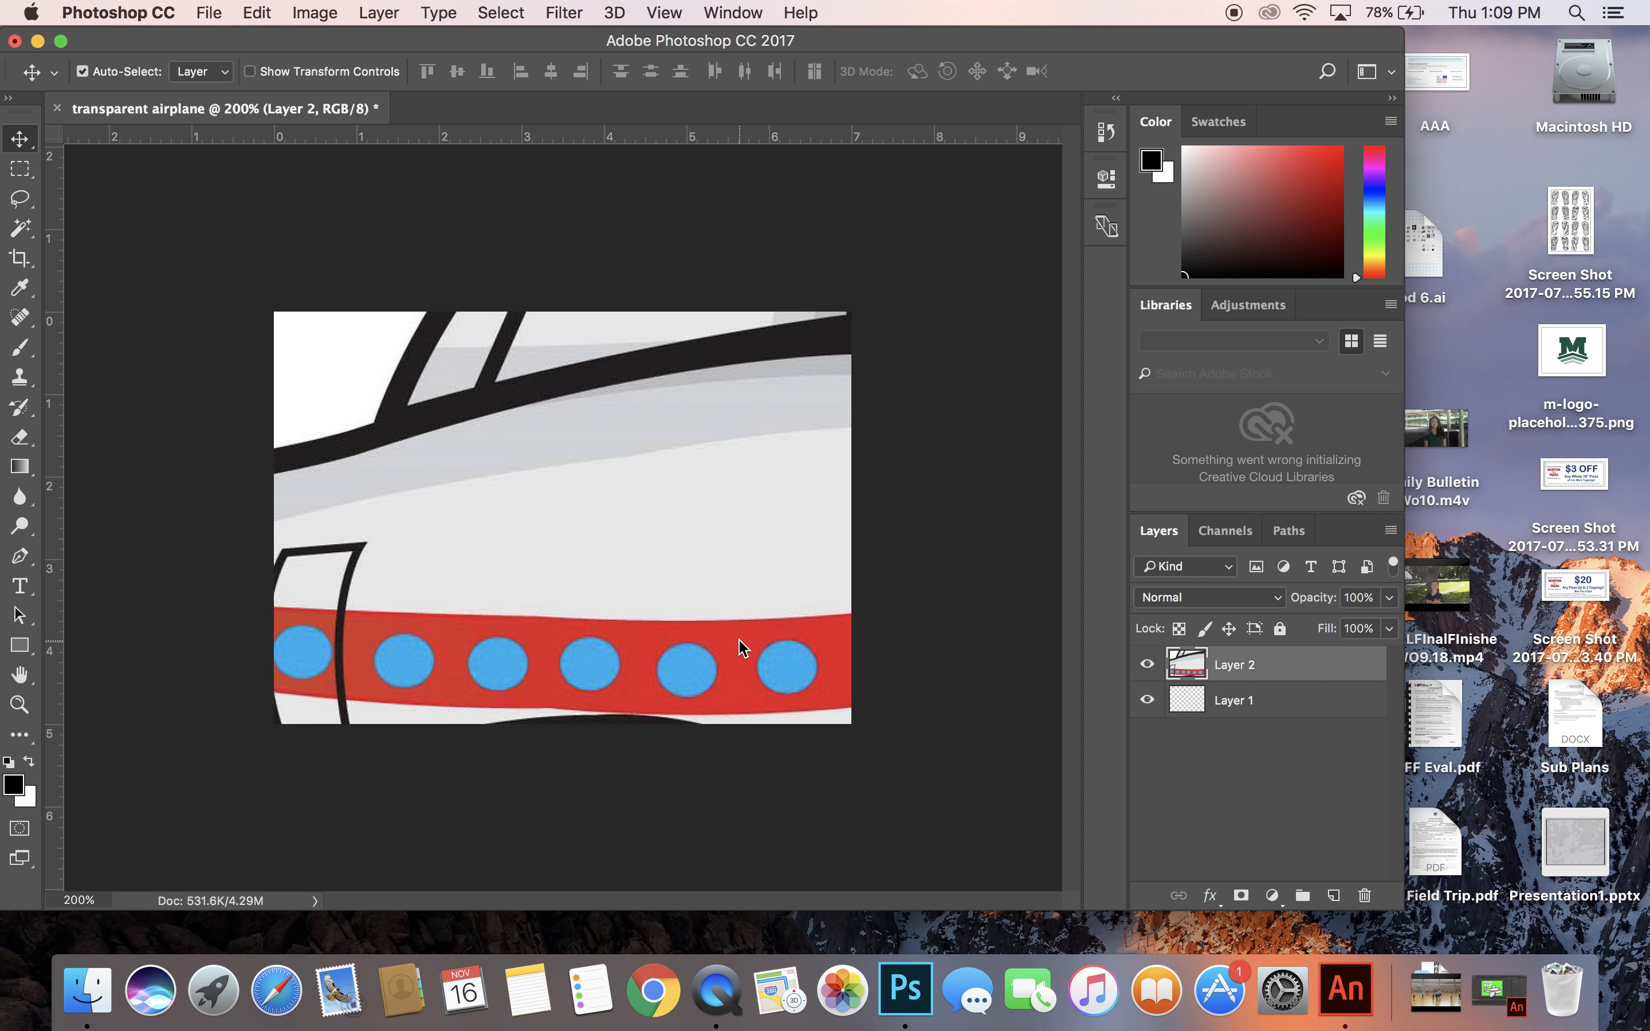
Move the oversized airplane layer until the upper-left corner of its image lies inside the canvas.
key(super+t)
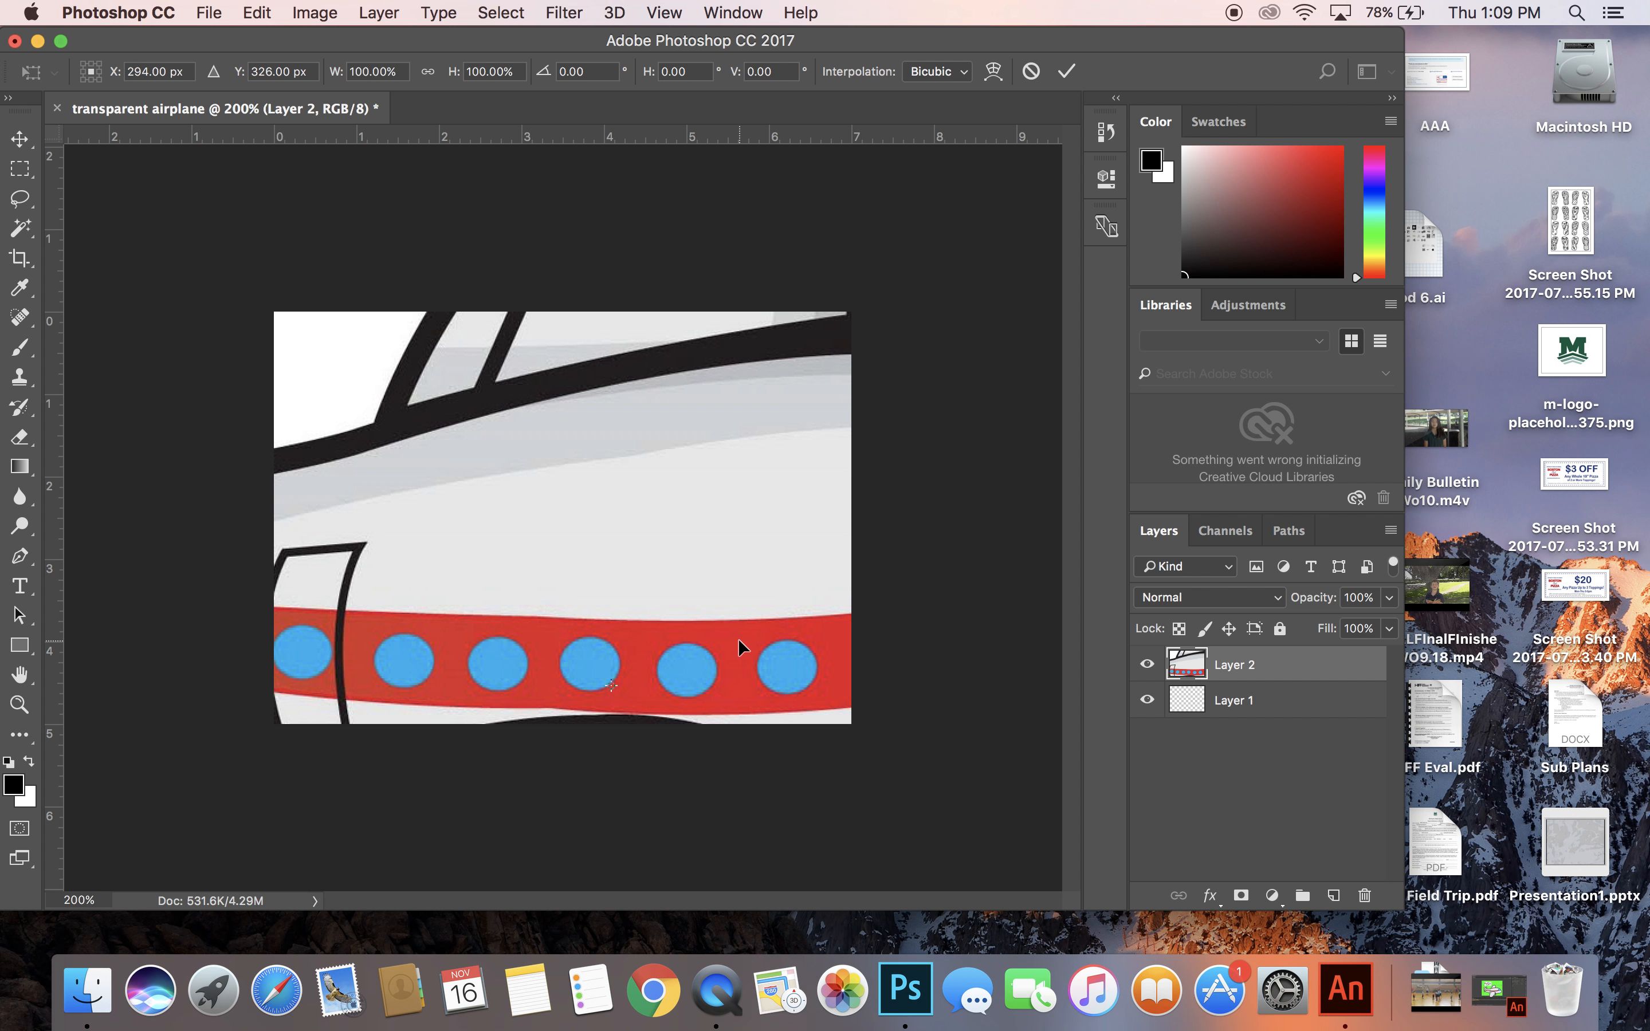
drag(505, 493, 780, 531)
key(Return)
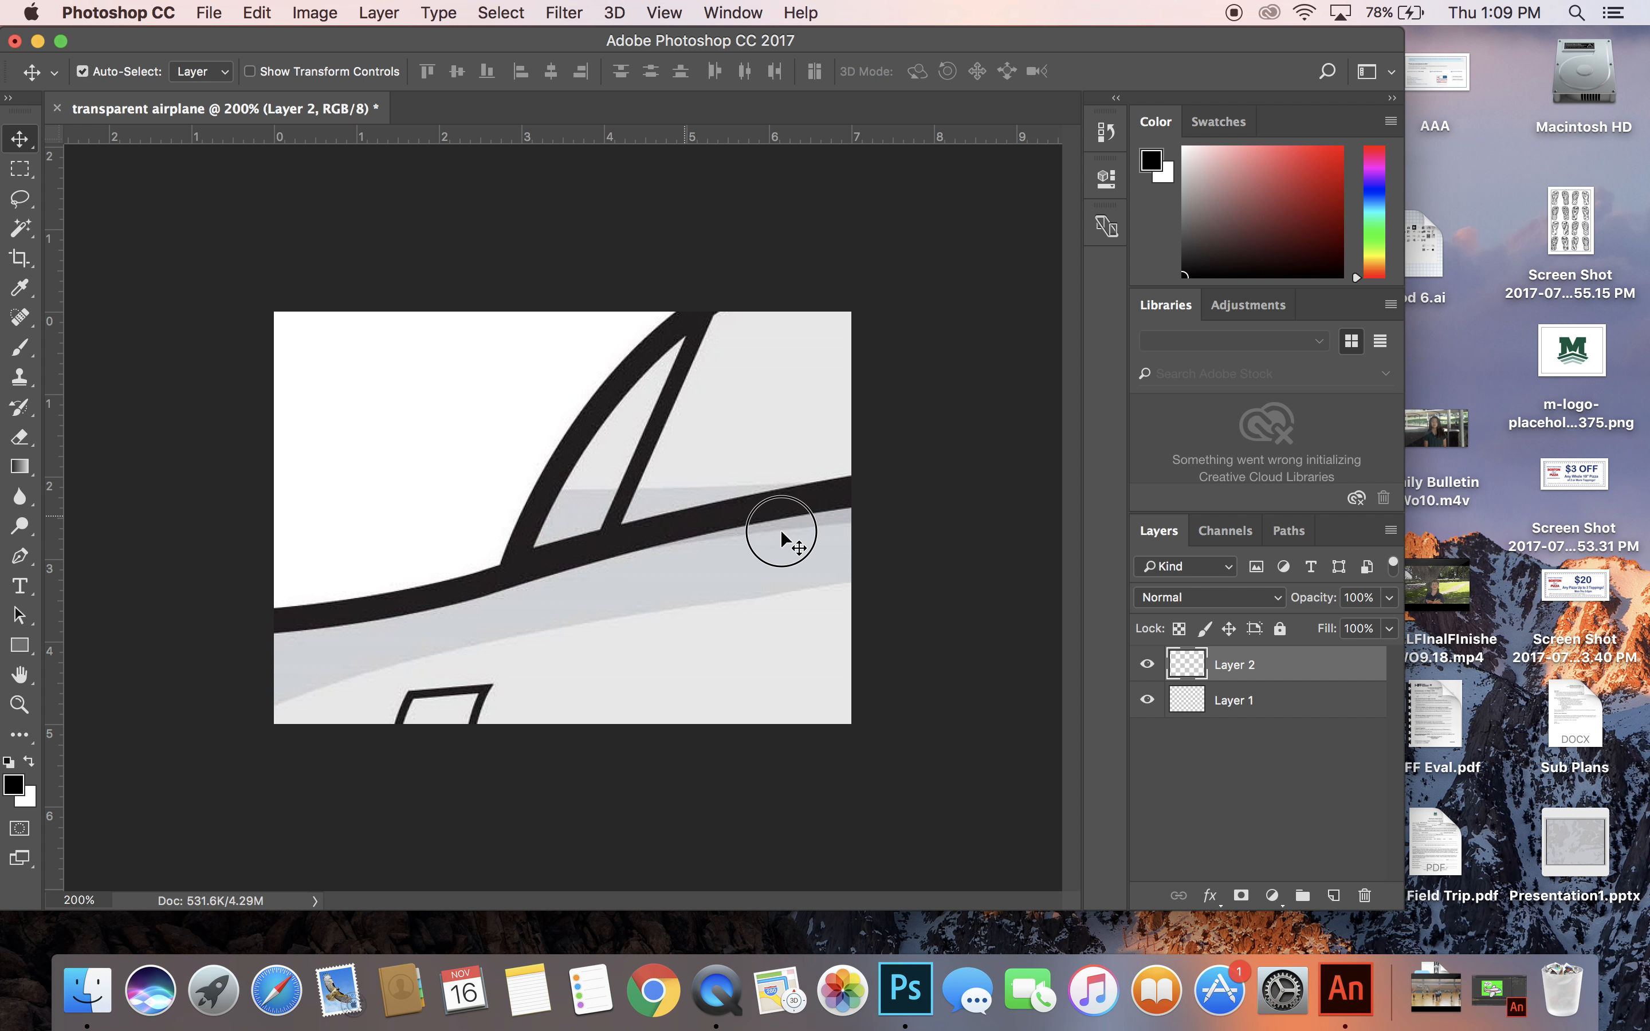
drag(454, 499, 665, 627)
drag(537, 529, 750, 506)
drag(524, 465, 522, 648)
drag(478, 534, 456, 464)
Scale the airplane layer down to about 30% and position it so the whole airplane fits on the canvas.
key(ctrl+t)
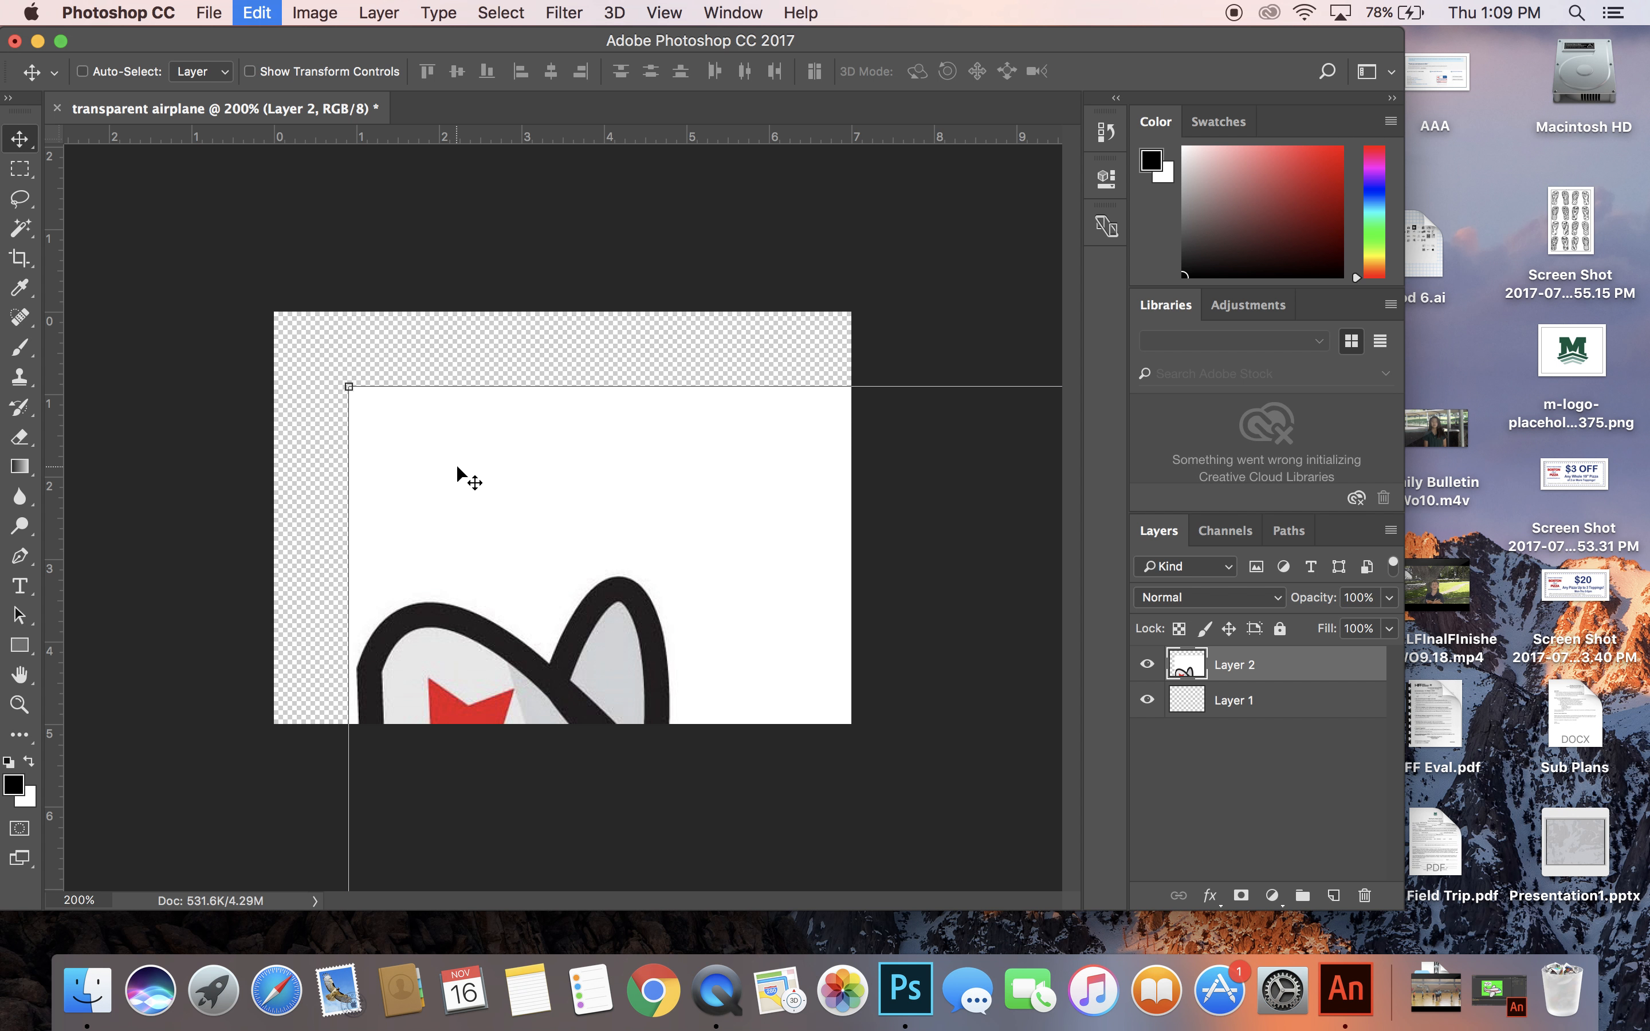
drag(349, 386, 640, 585)
drag(738, 659, 355, 384)
drag(257, 311, 405, 468)
drag(598, 561, 440, 380)
drag(280, 256, 420, 443)
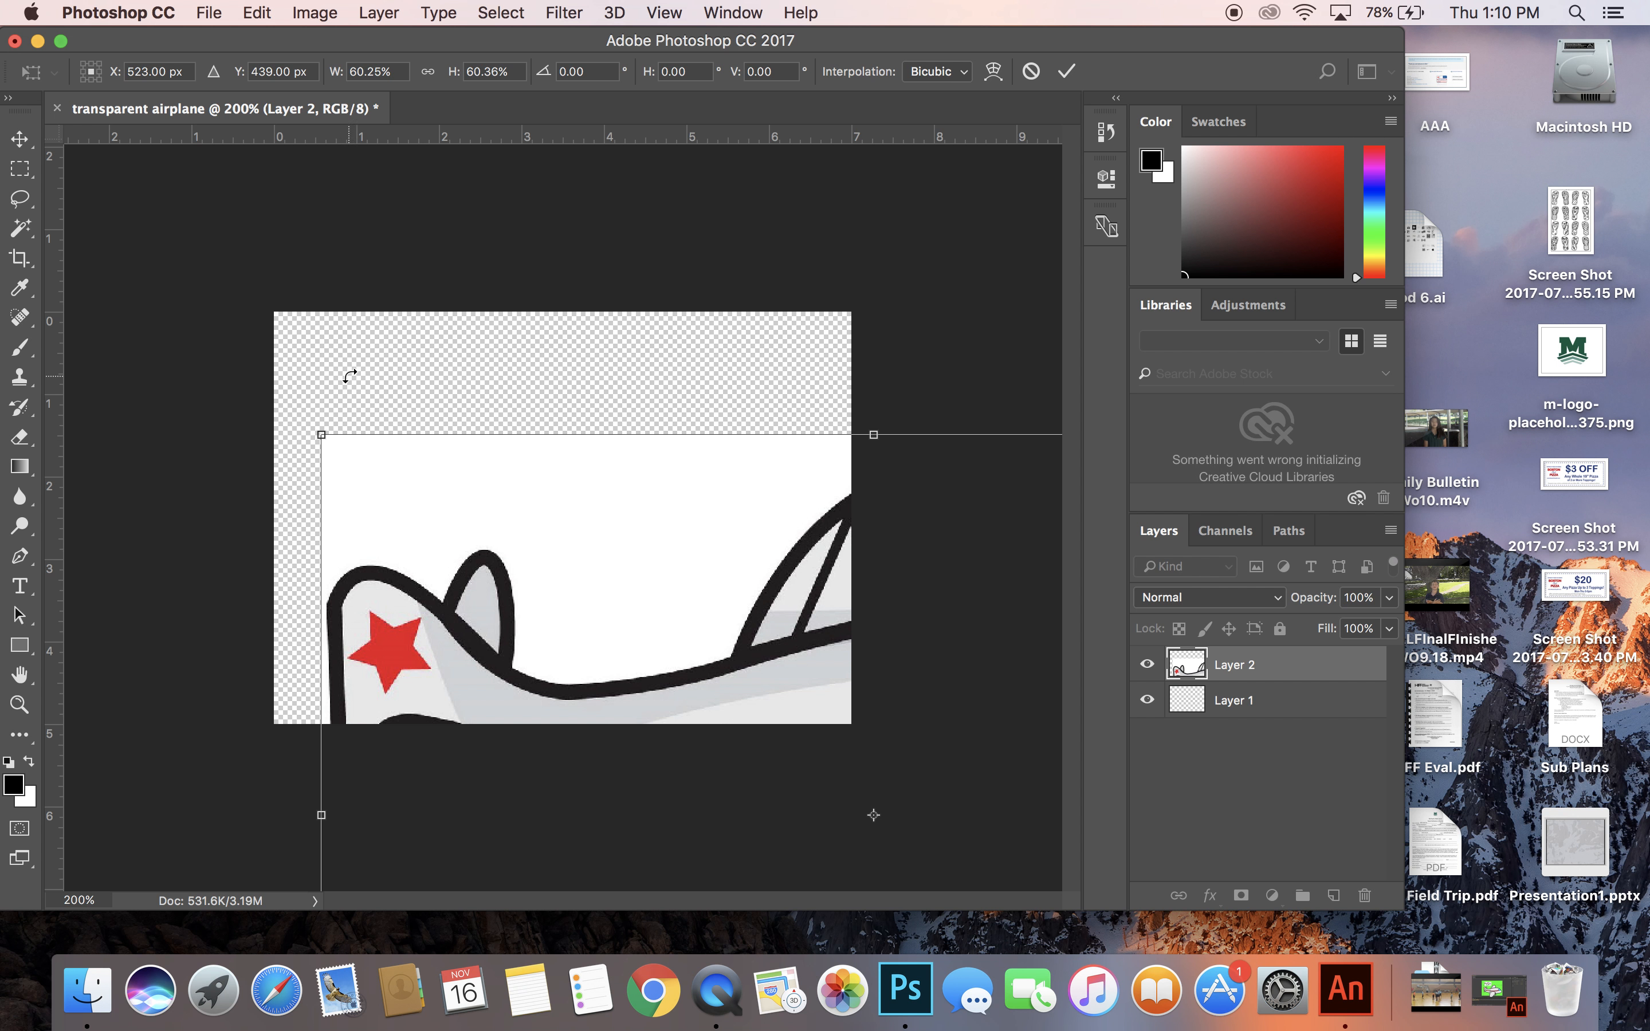
drag(319, 433, 468, 534)
drag(576, 576, 398, 317)
drag(289, 274, 503, 395)
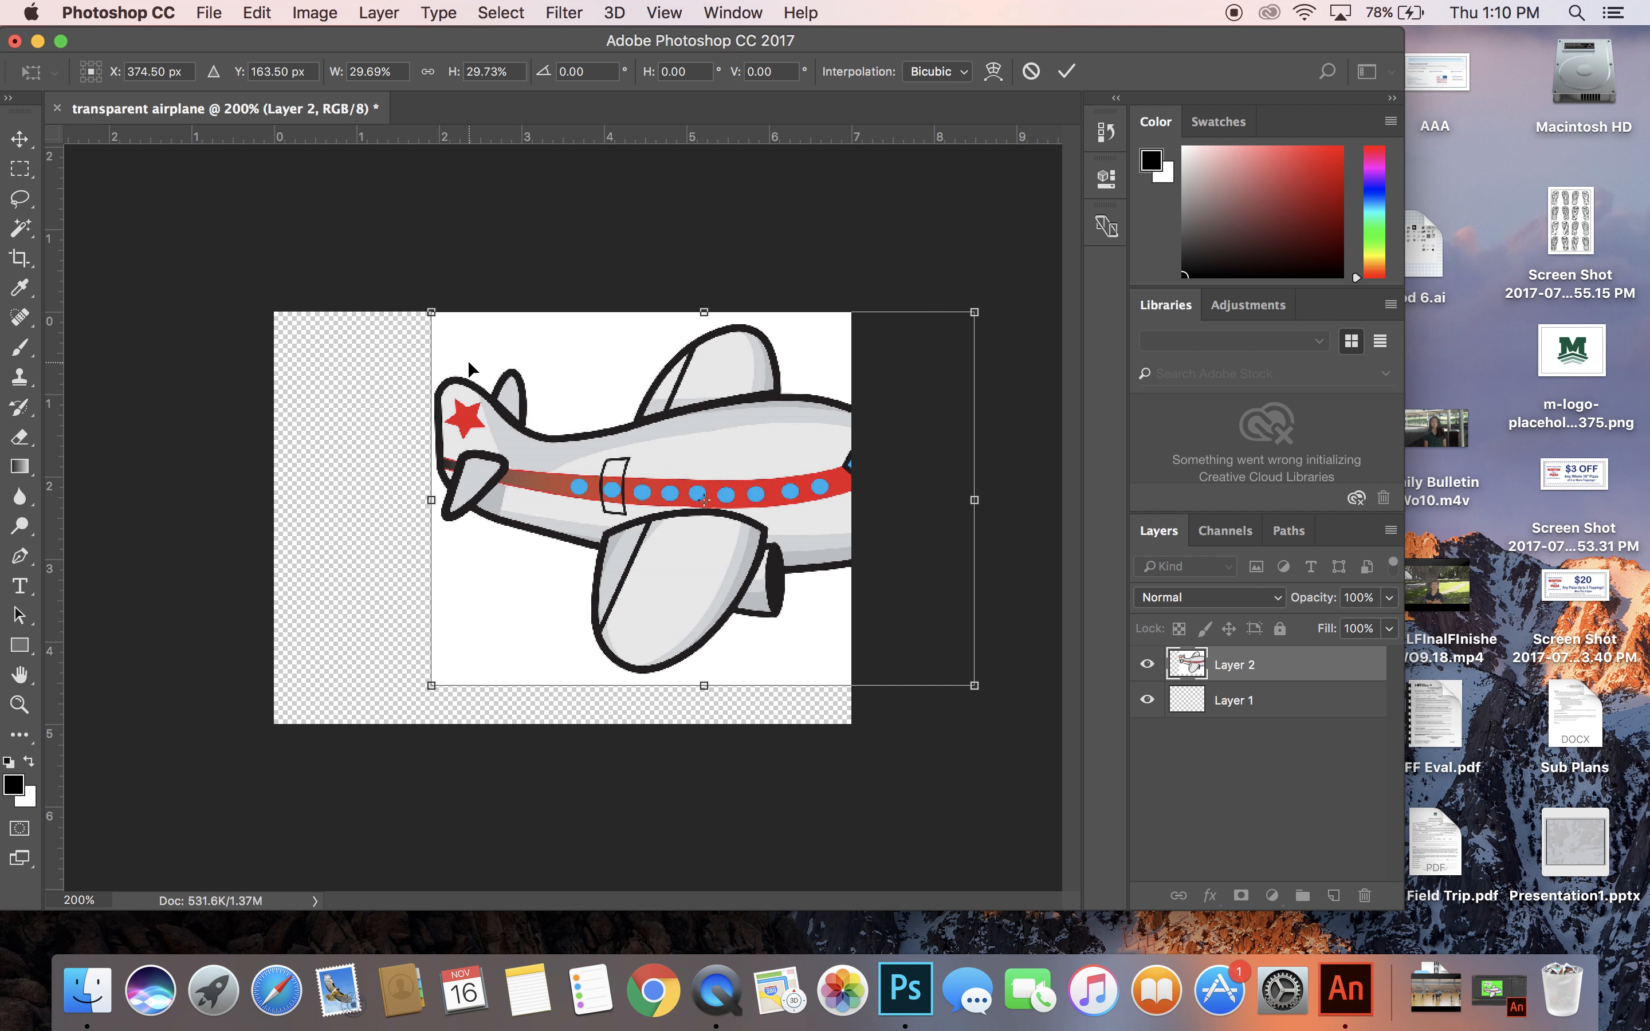
drag(602, 416, 488, 444)
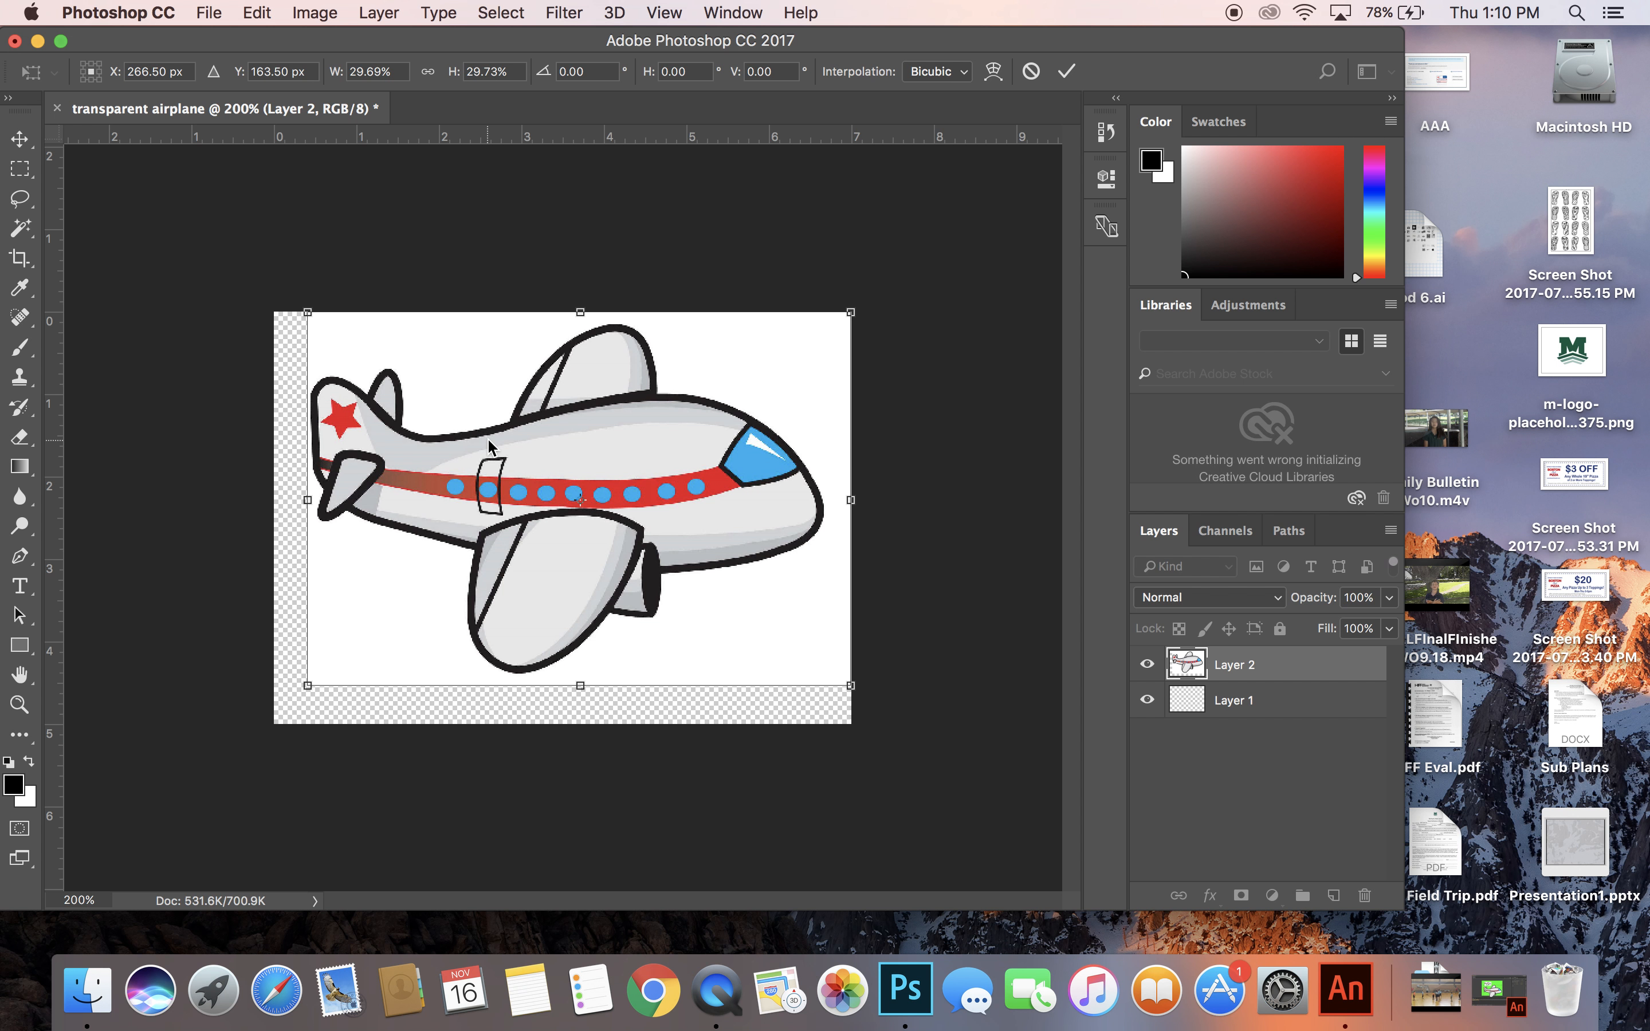
key(Return)
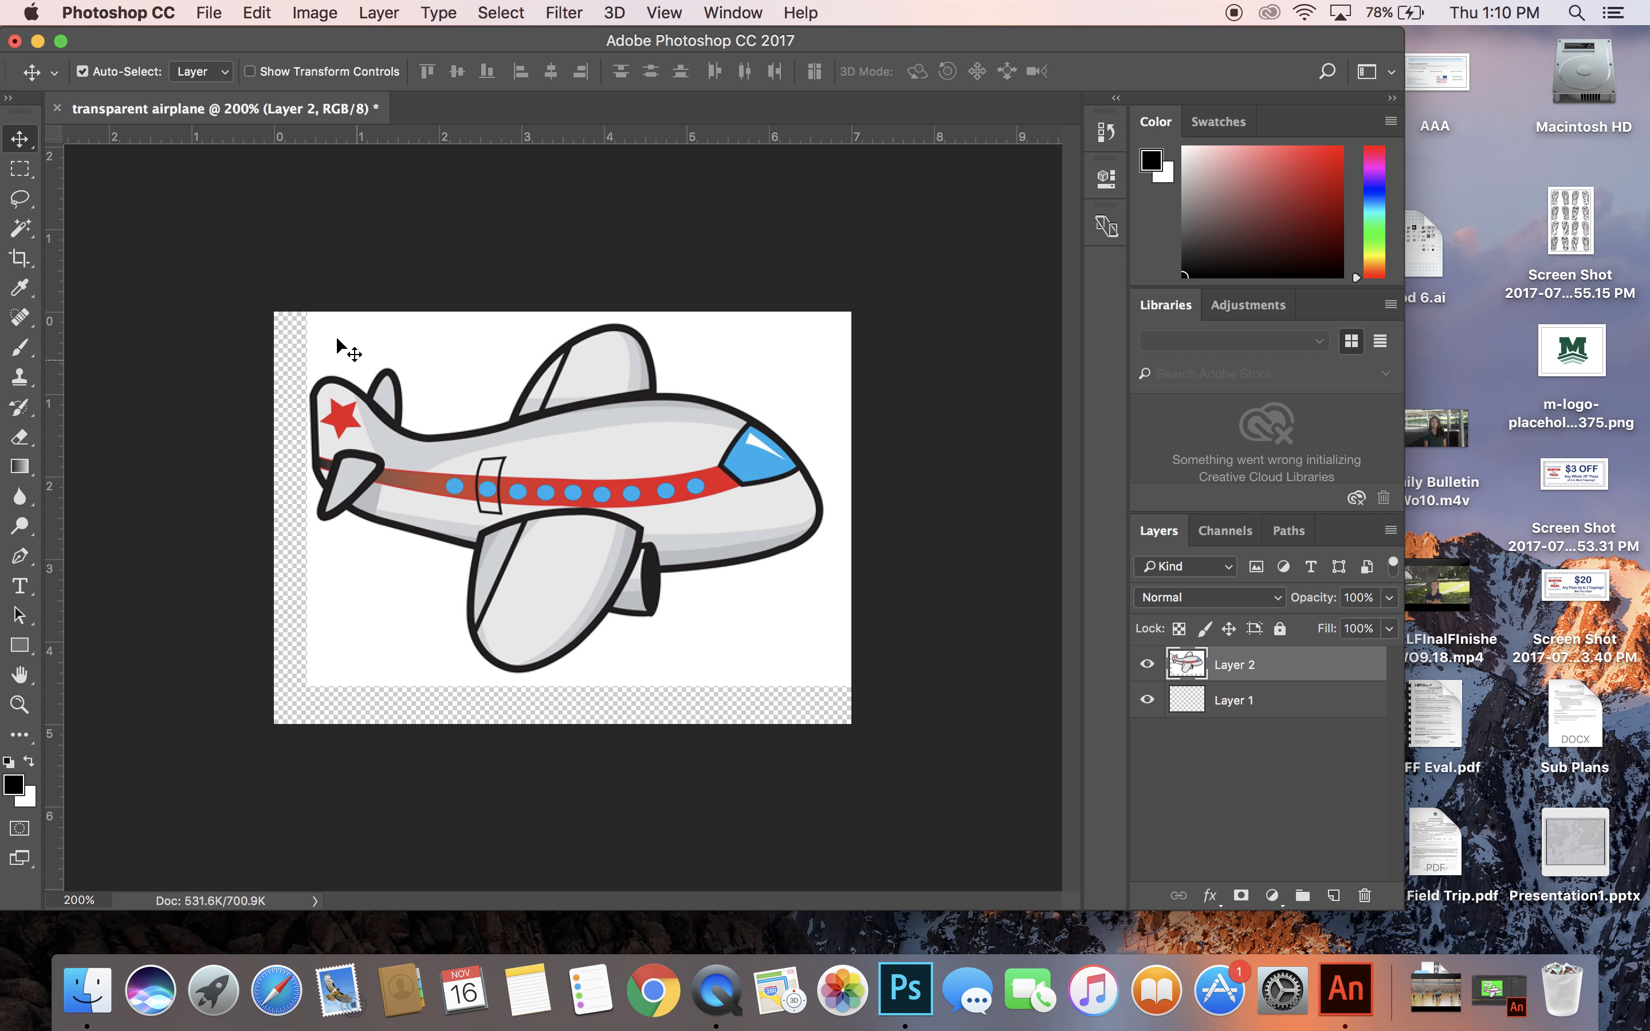
Select the white background around the airplane with the Magic Wand tool and delete it.
drag(20, 229, 61, 236)
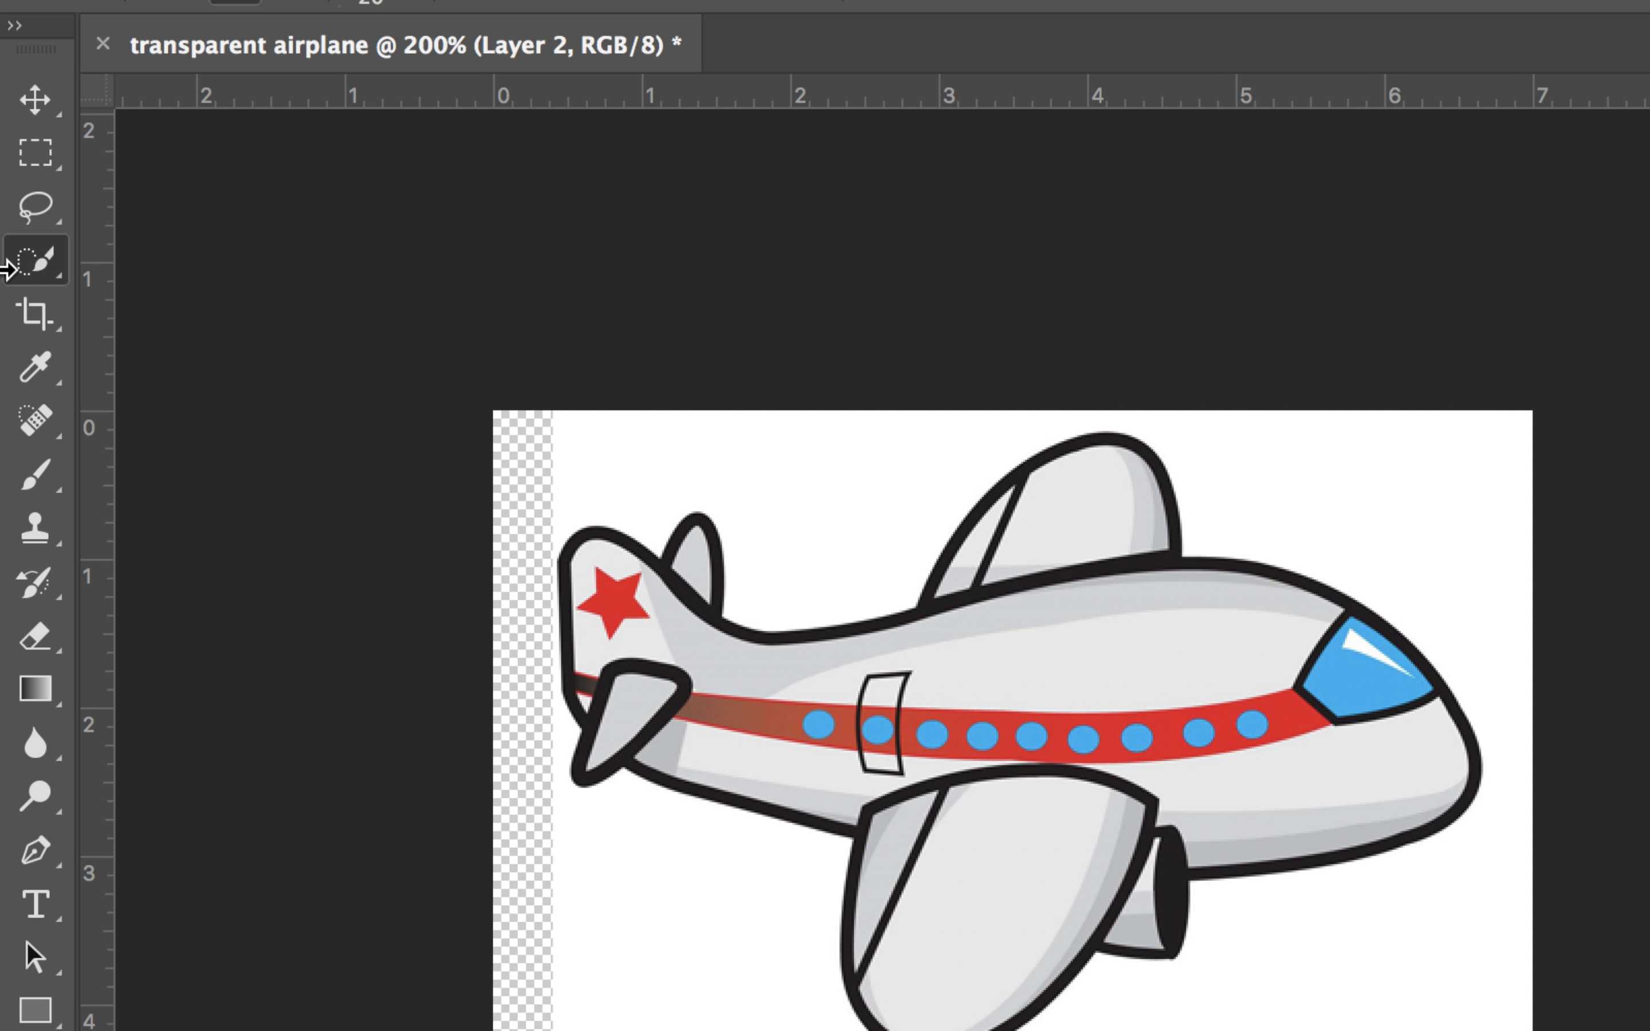
right_click(35, 272)
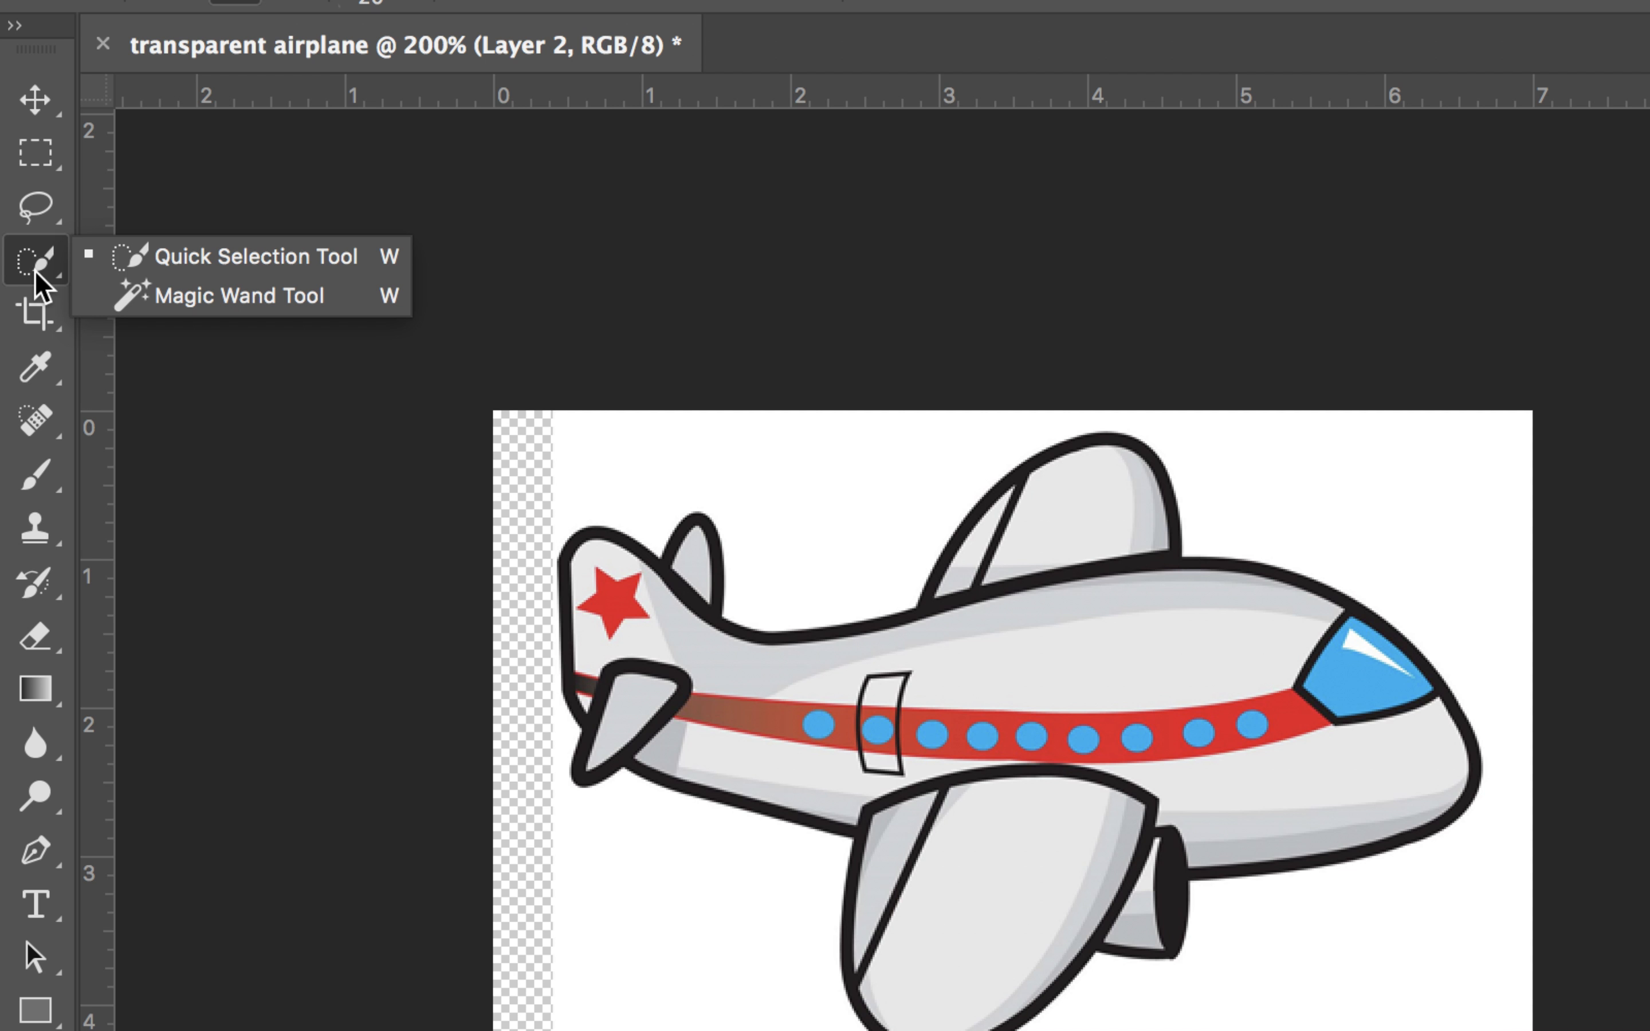
click(118, 296)
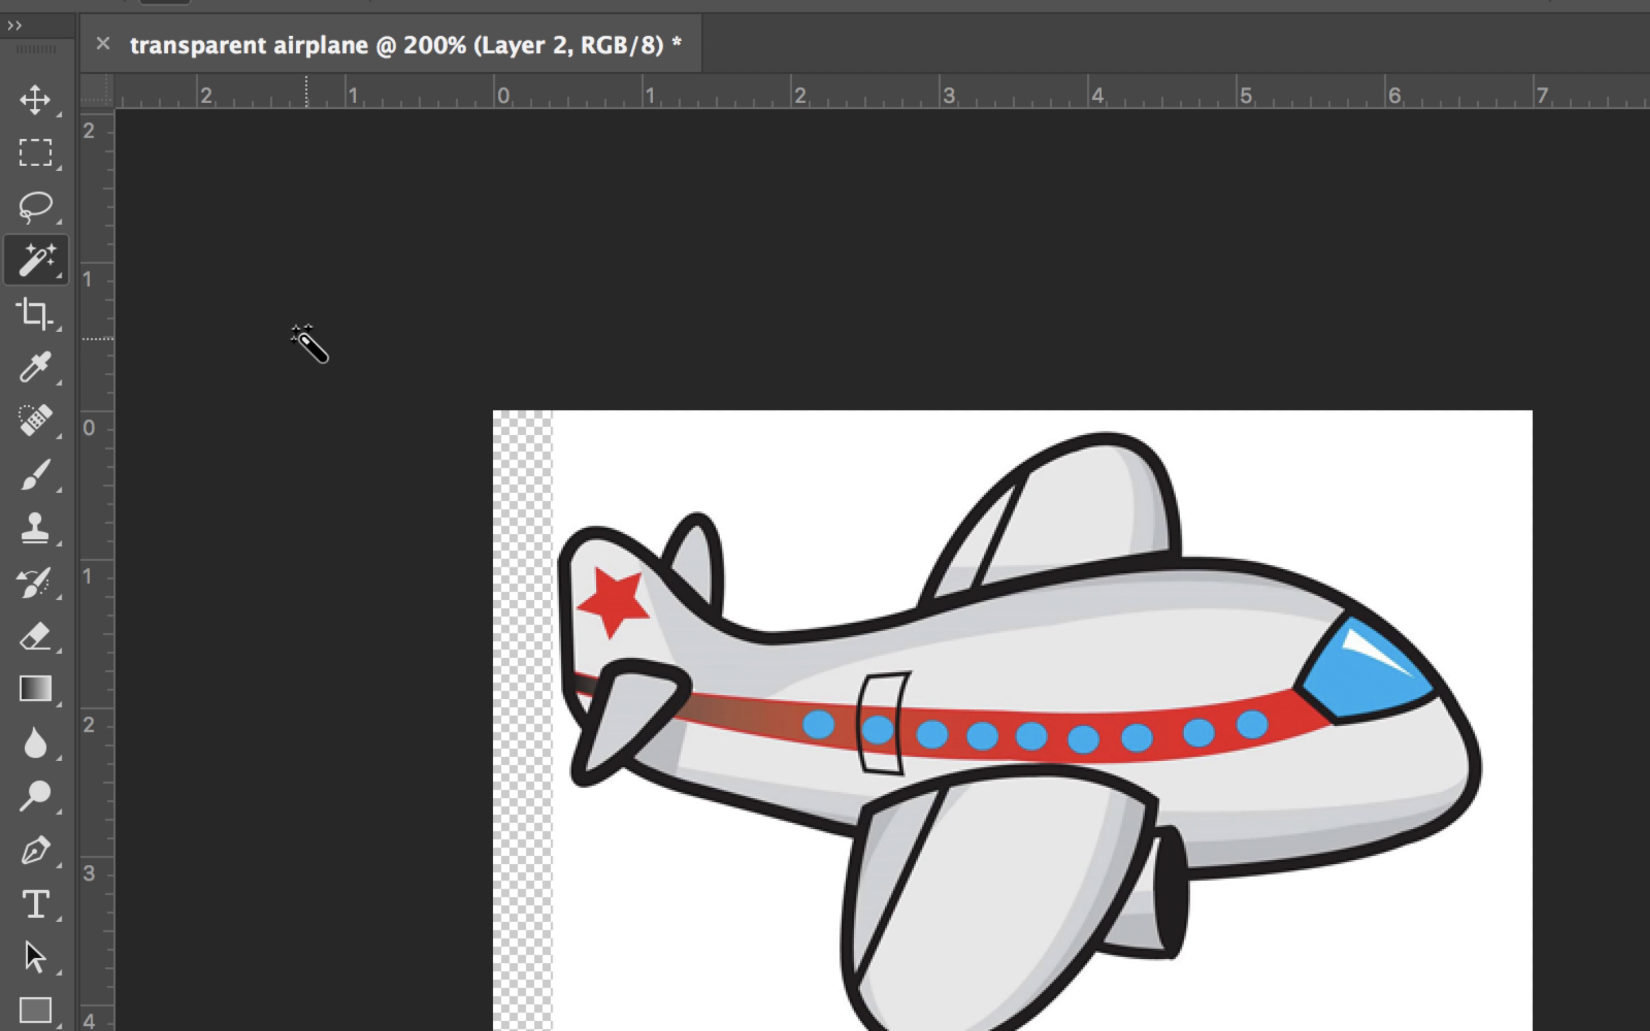
click(807, 508)
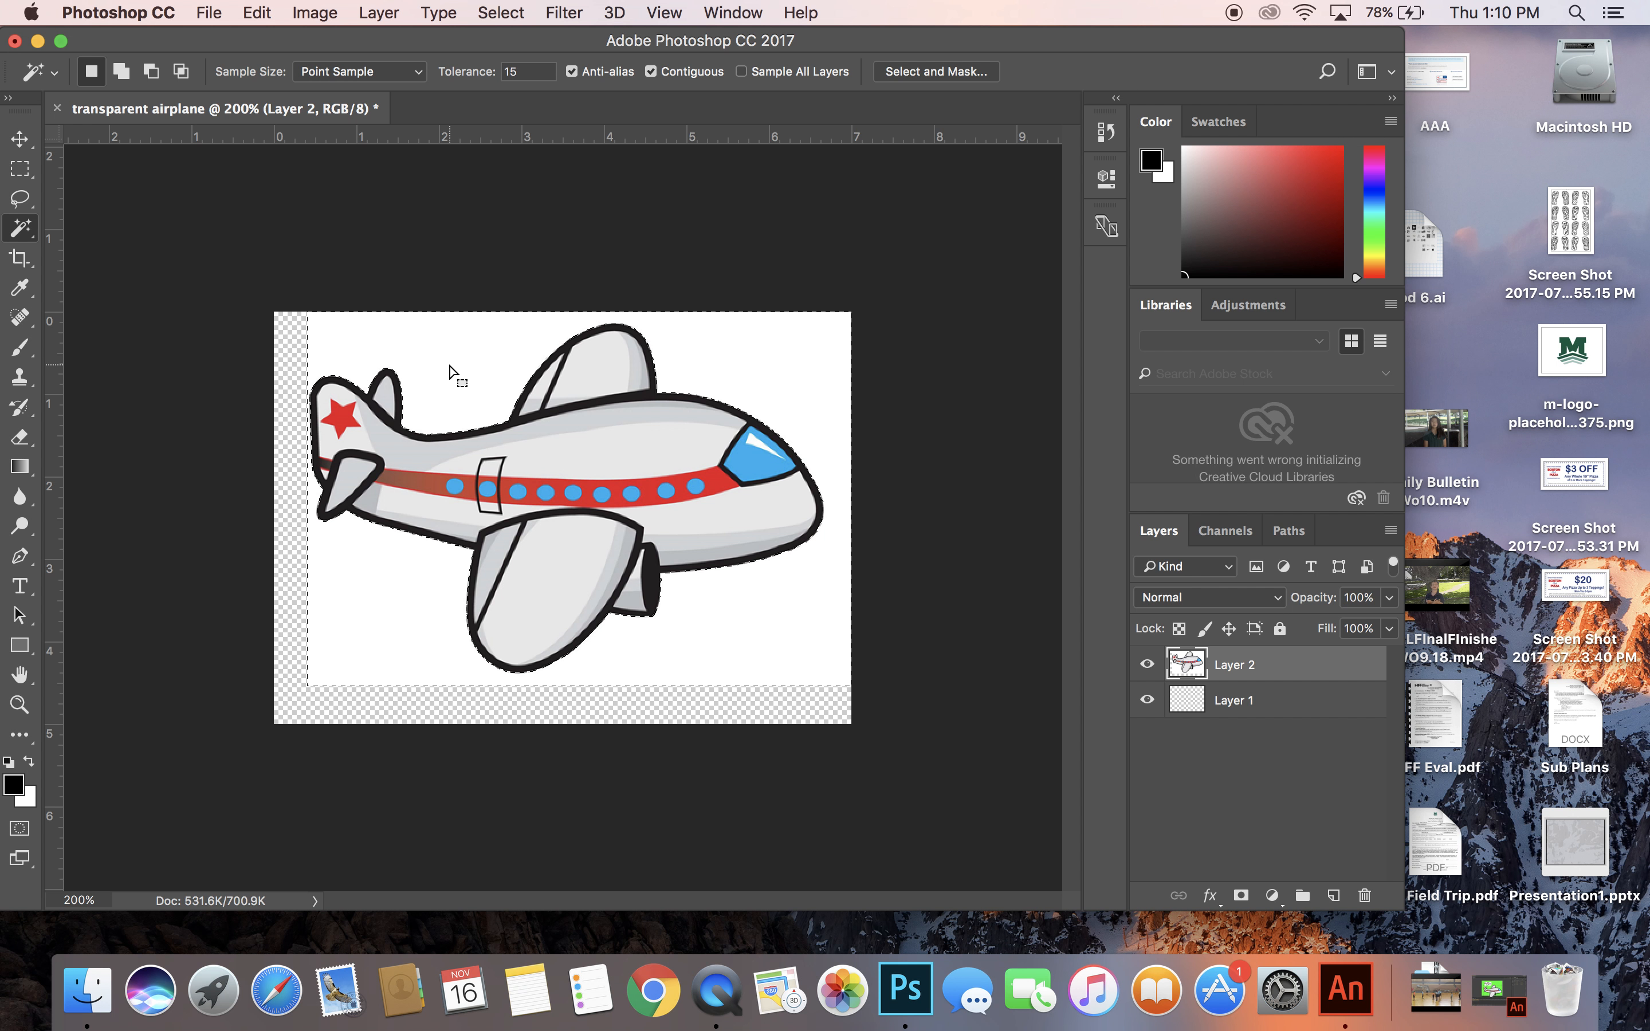
key(Delete)
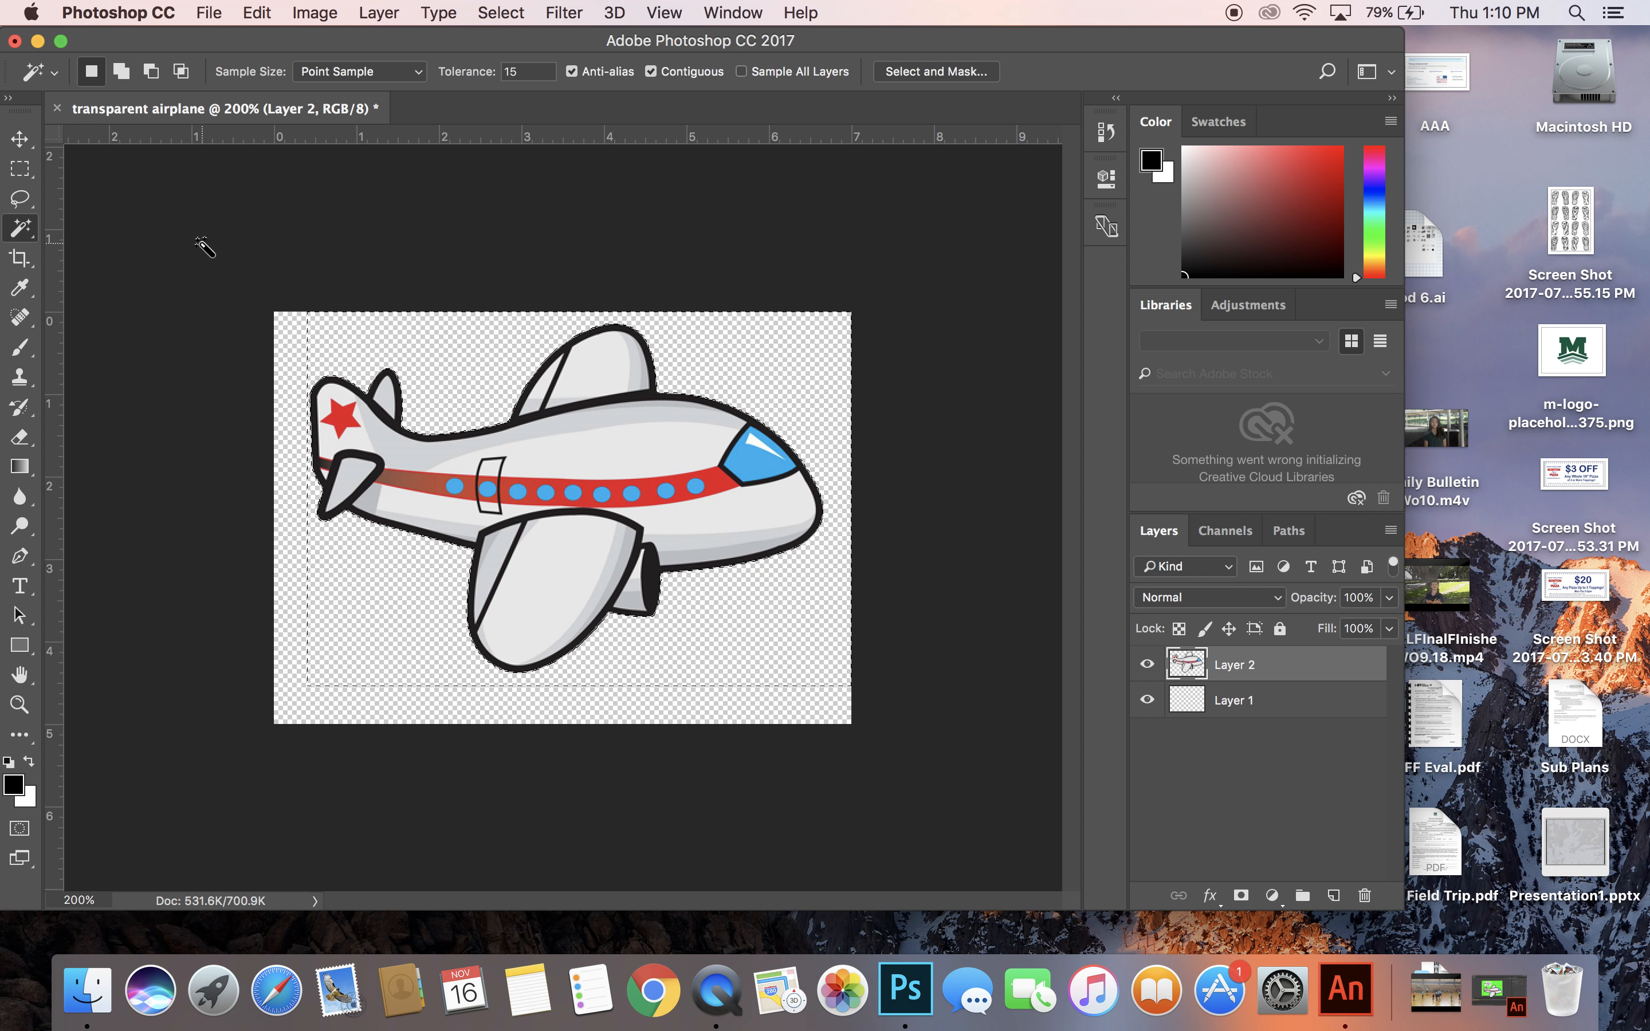
Deselect the cleared background and crop the canvas tightly around the airplane on all four sides.
click(502, 11)
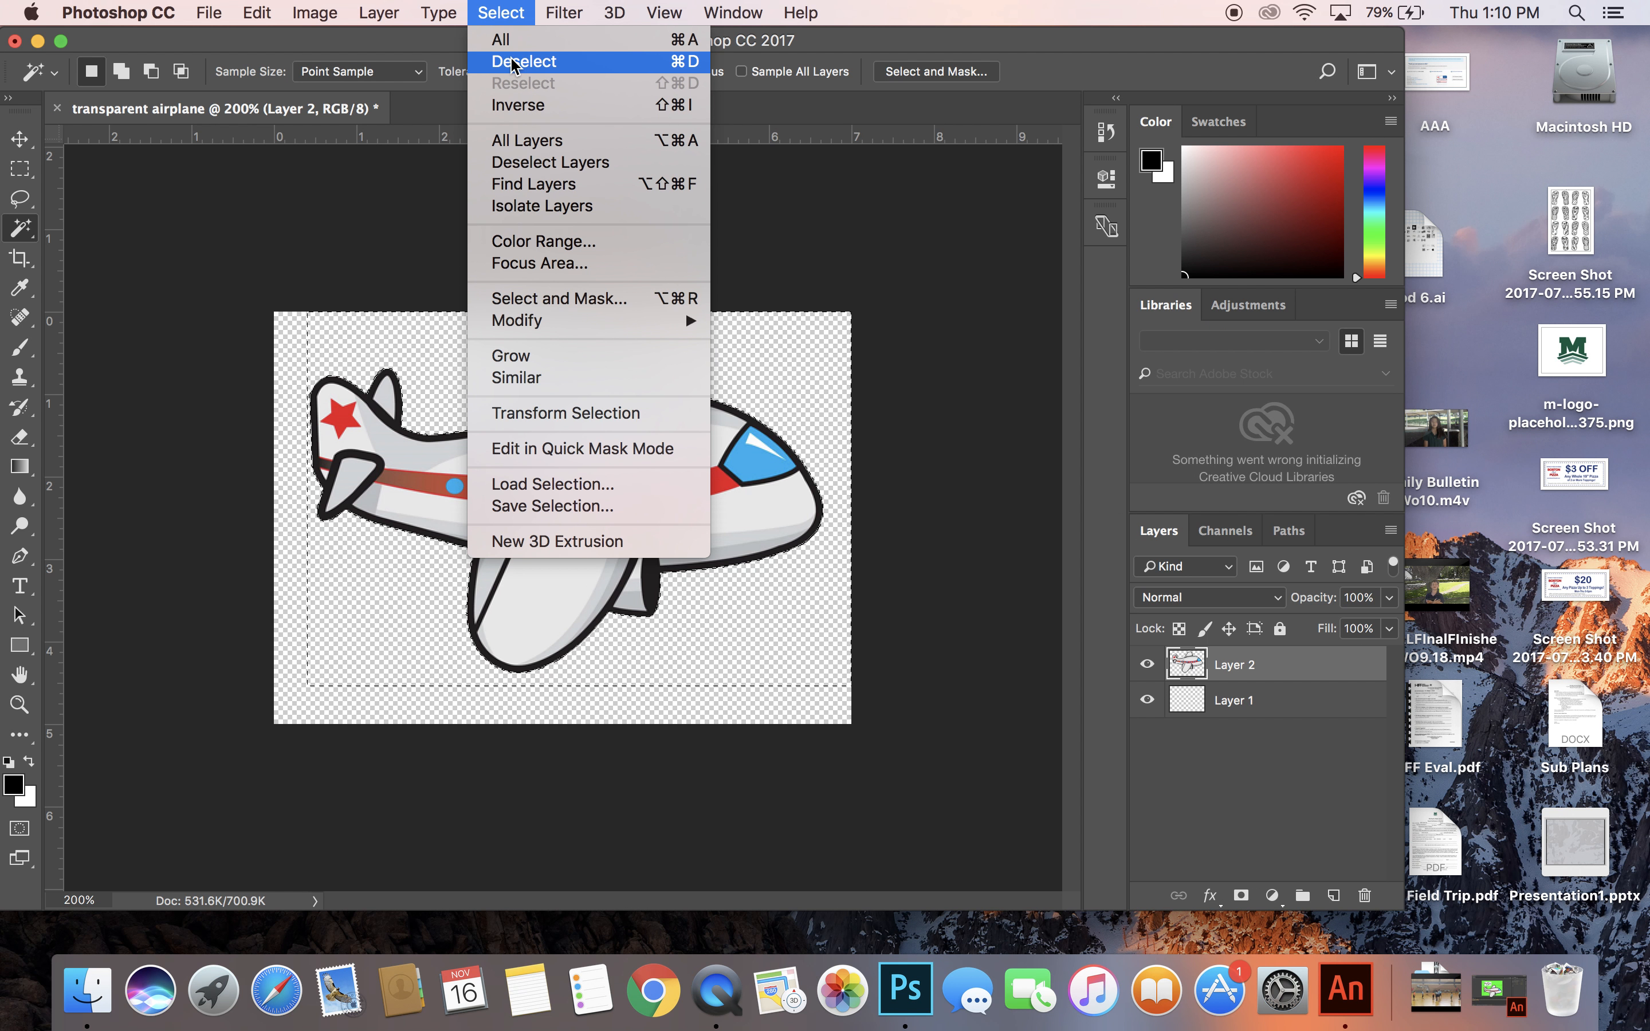
click(513, 63)
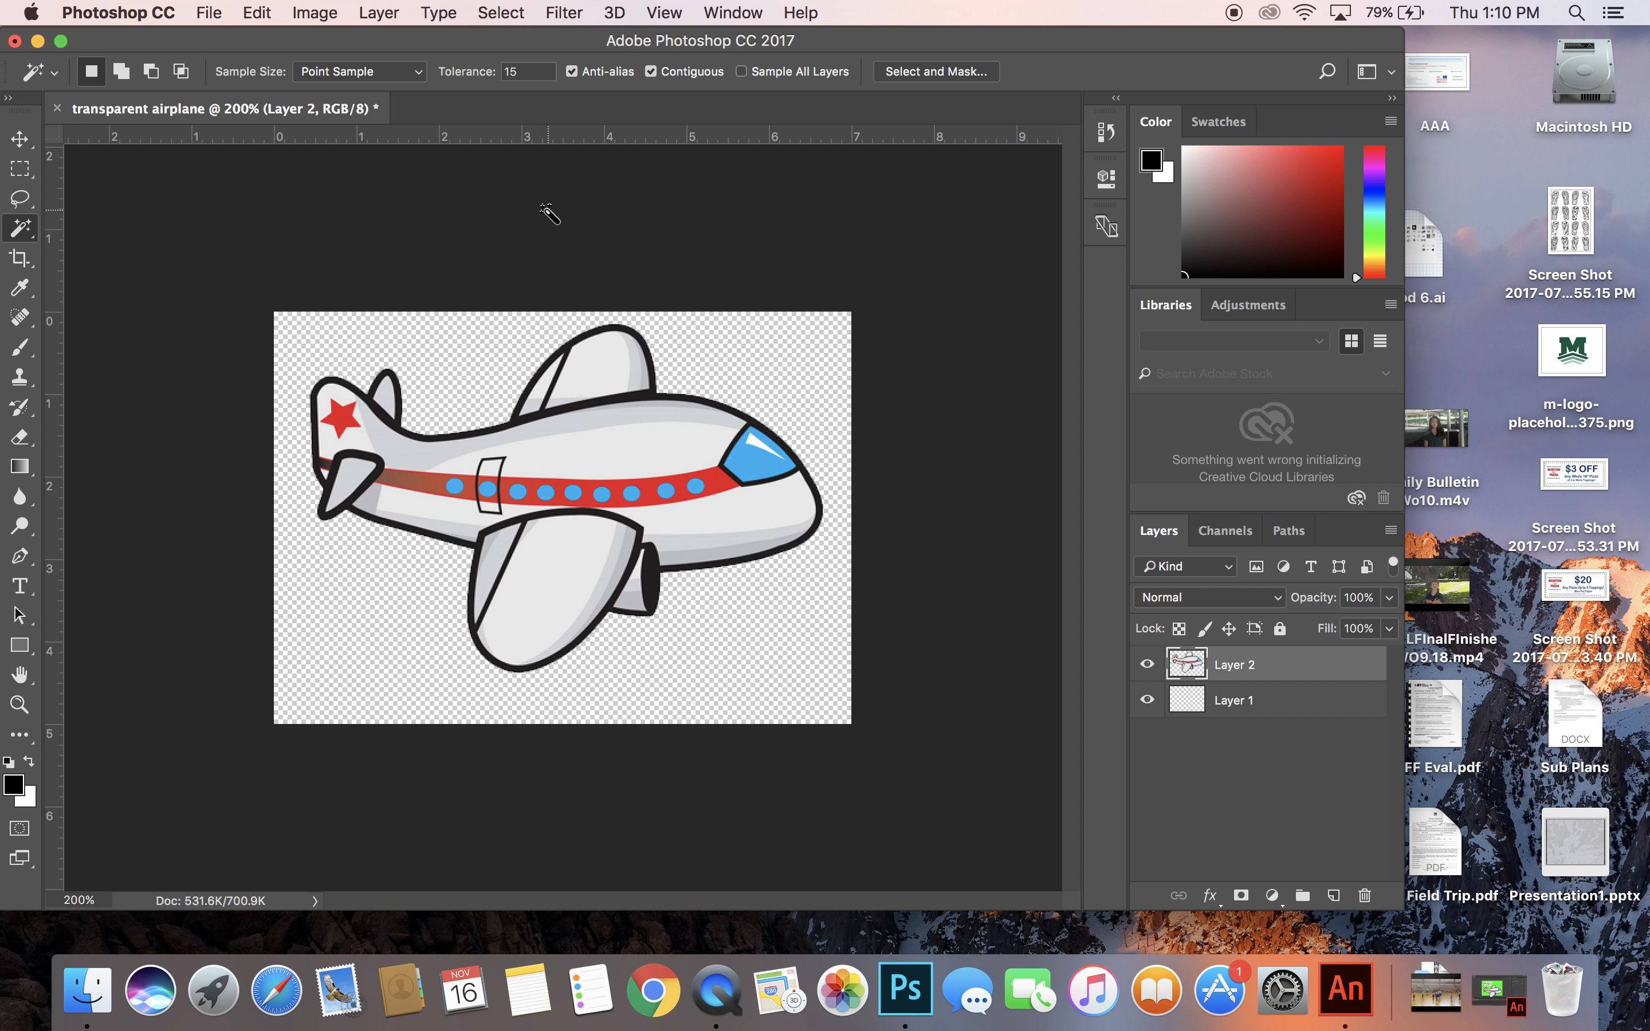
click(20, 262)
drag(271, 524, 291, 525)
drag(556, 718, 564, 691)
drag(833, 524, 807, 519)
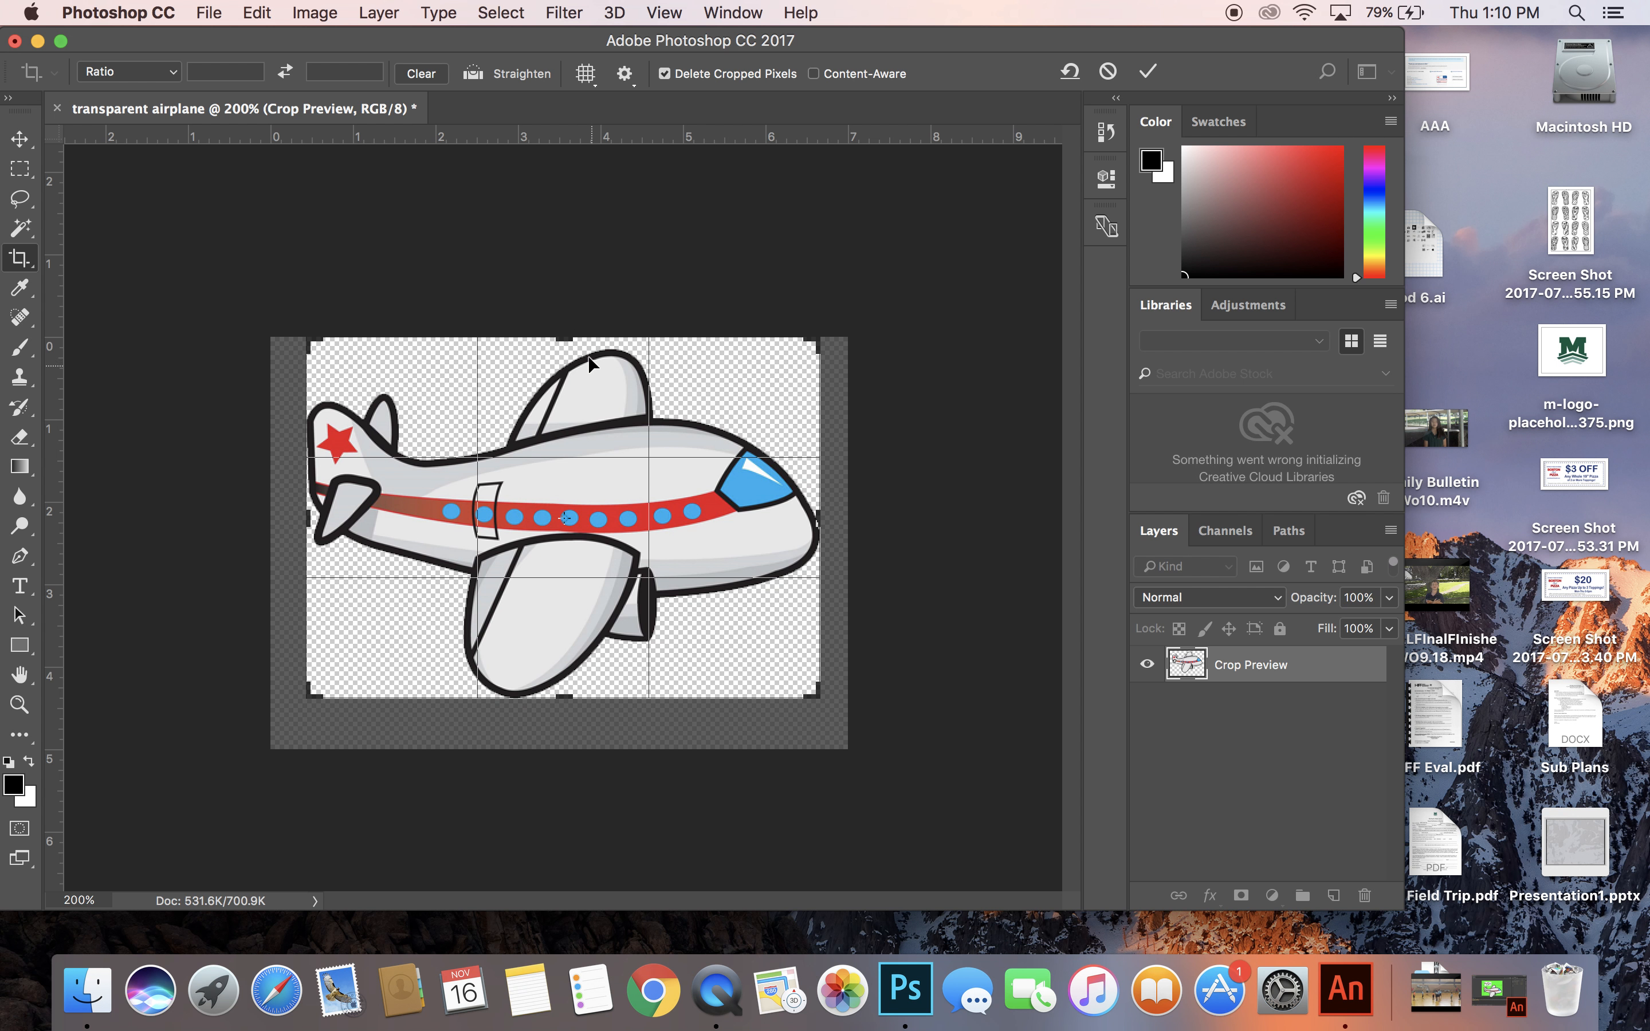
drag(573, 339, 570, 347)
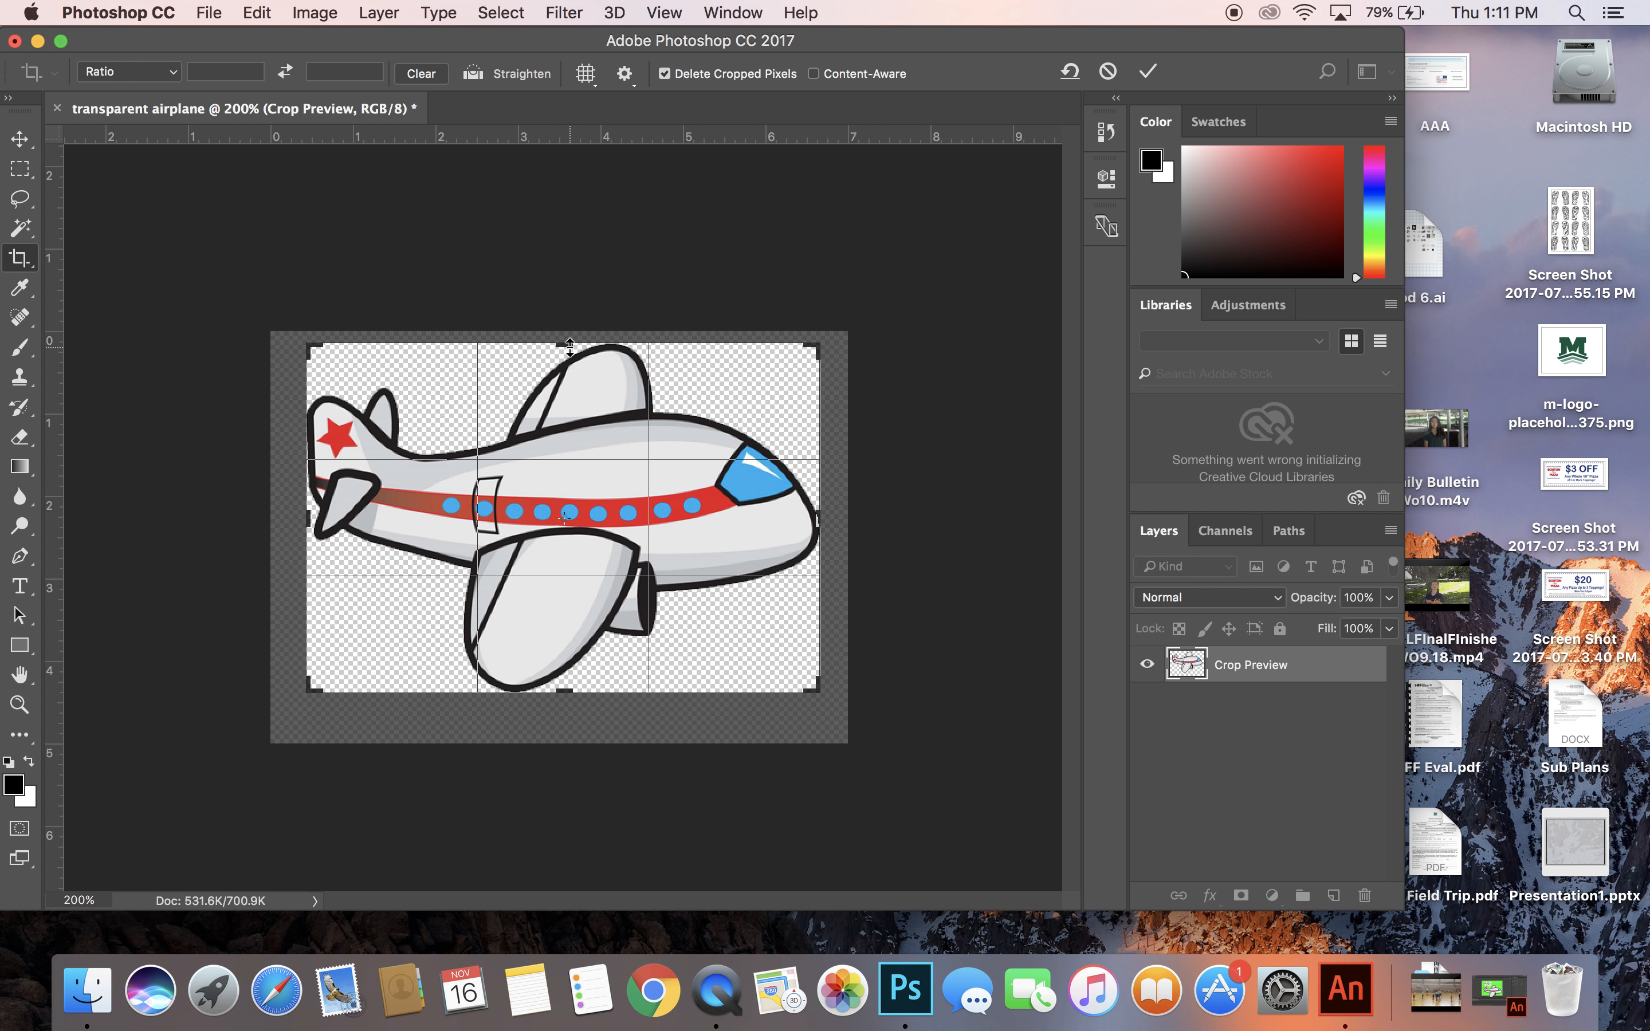
key(Return)
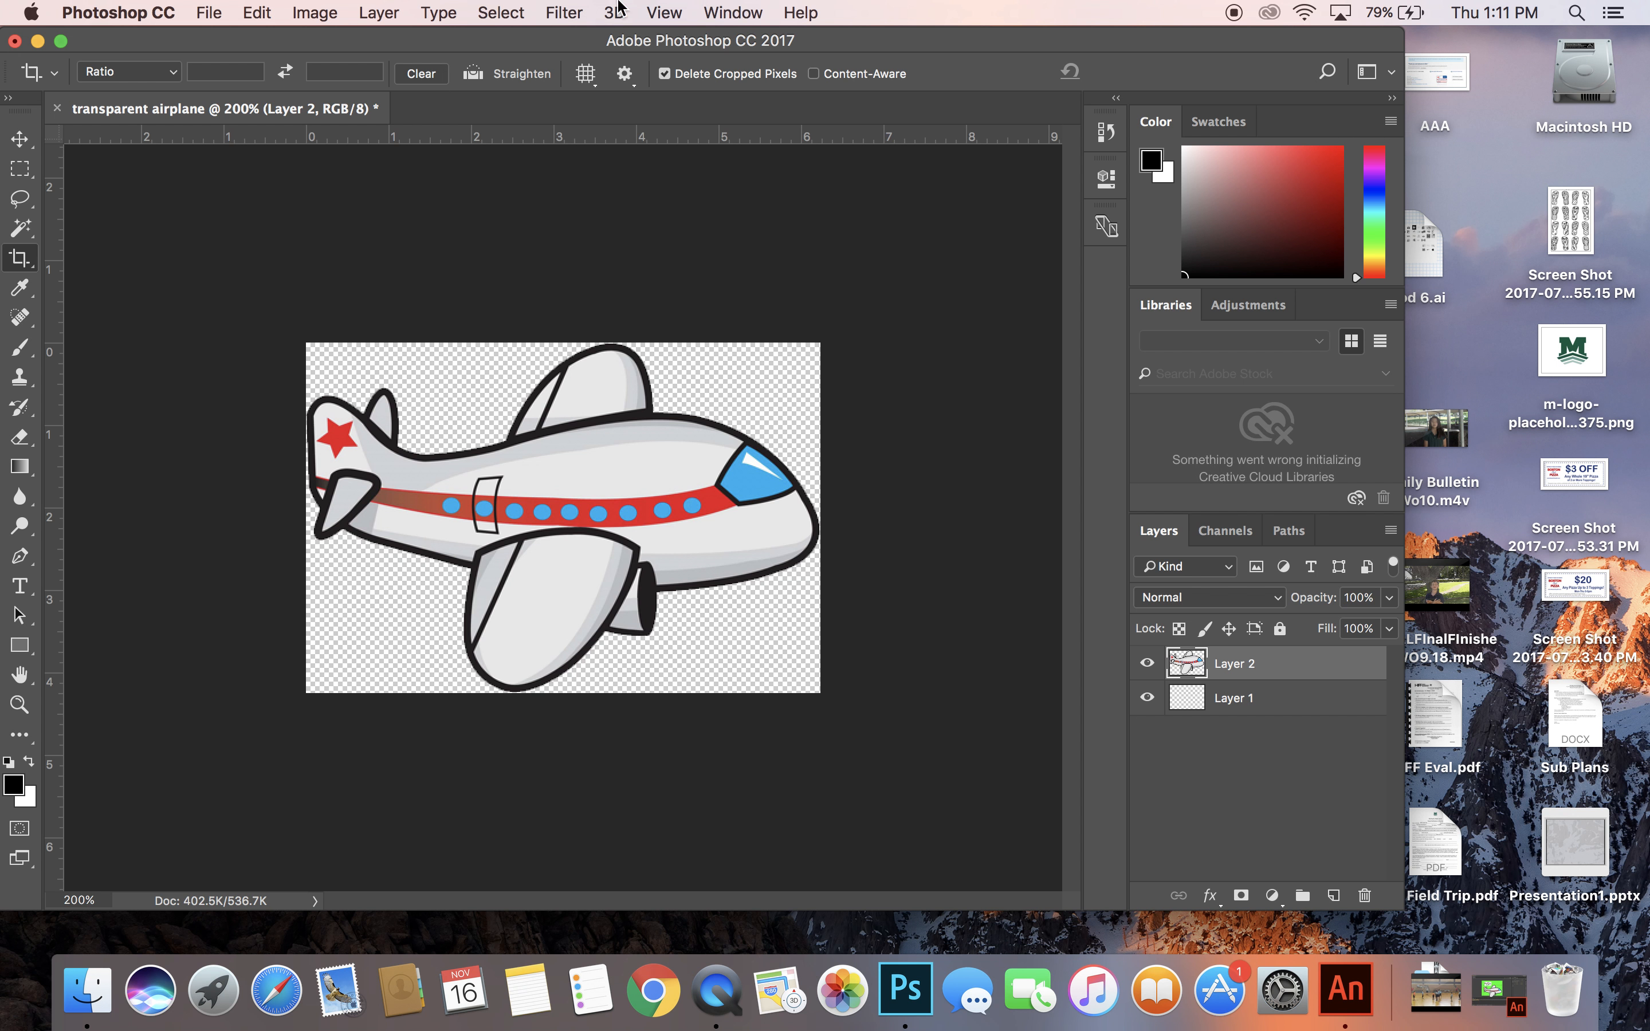
Save a PNG copy as transparent airplane.png on the Desktop with Smallest / Slow compression and no interlacing.
click(216, 17)
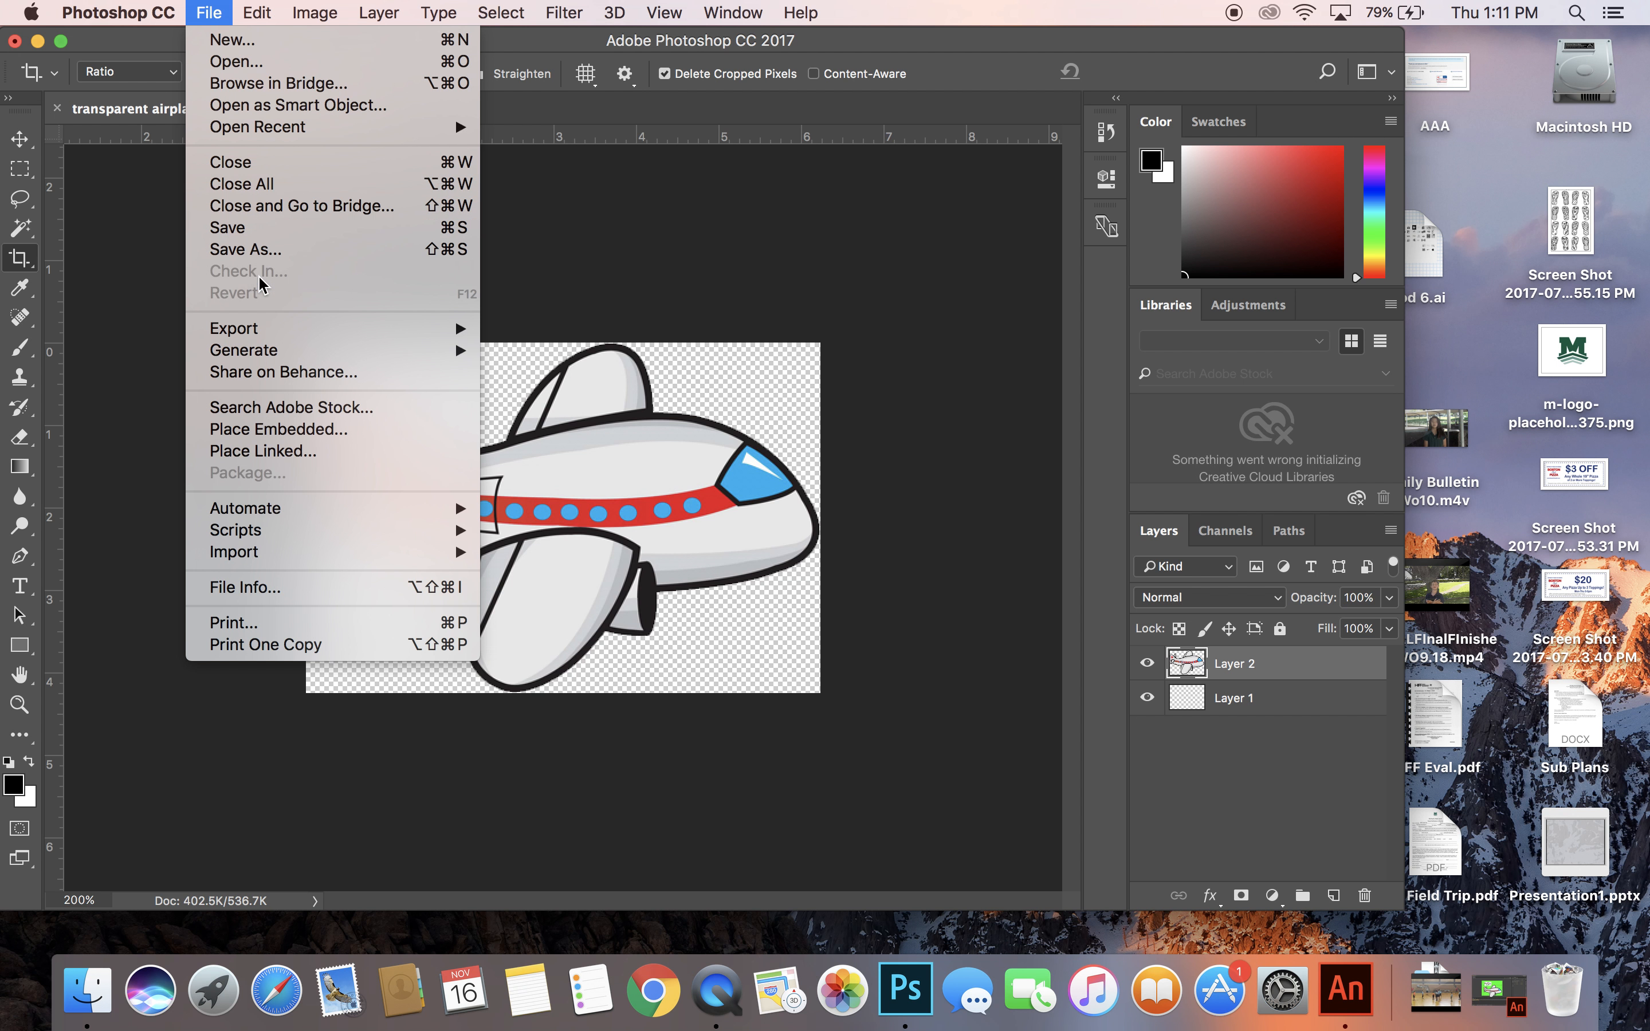
click(257, 257)
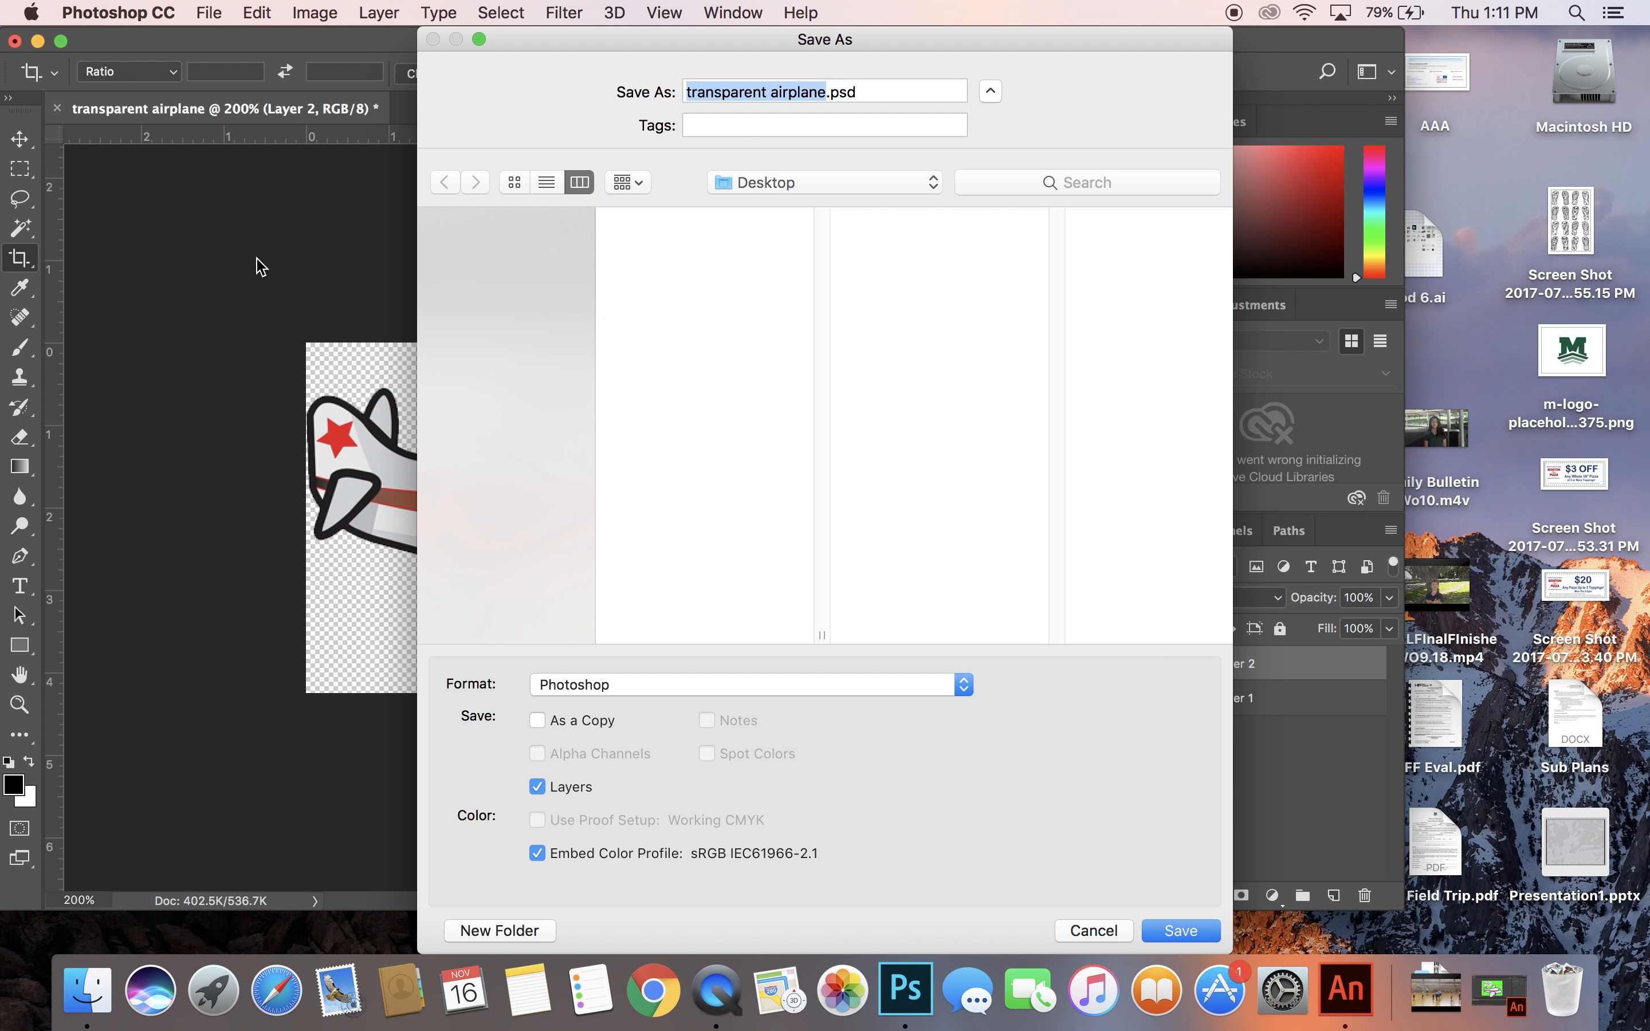
click(861, 684)
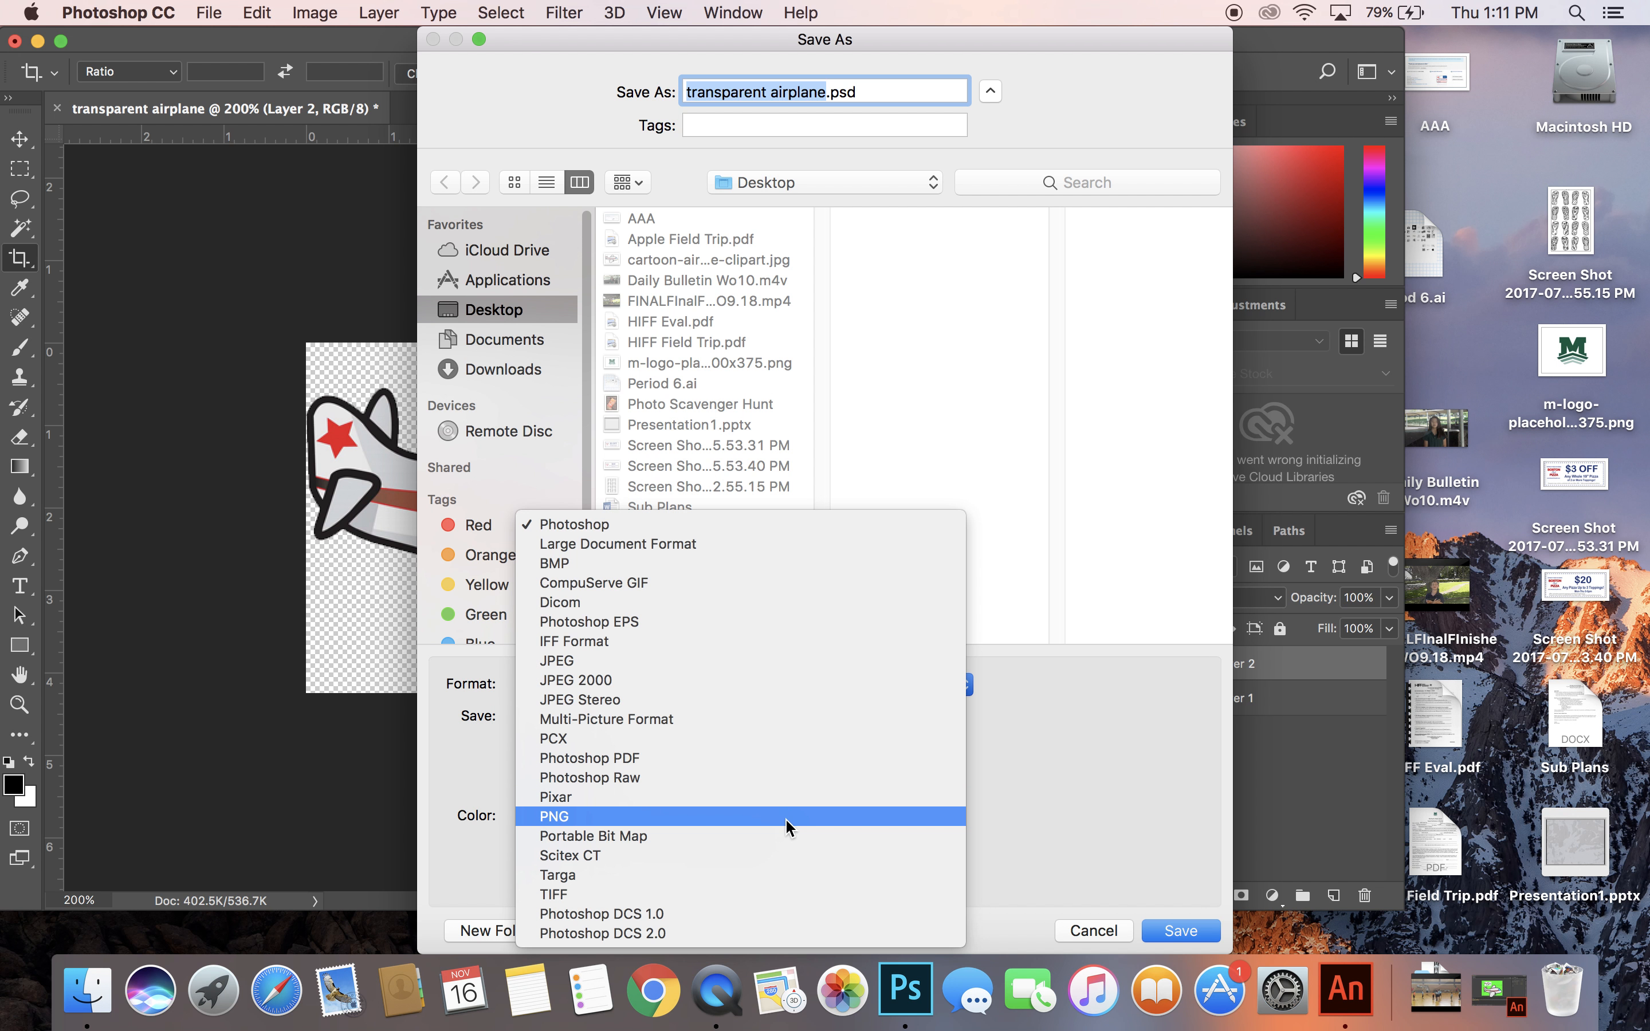
click(788, 819)
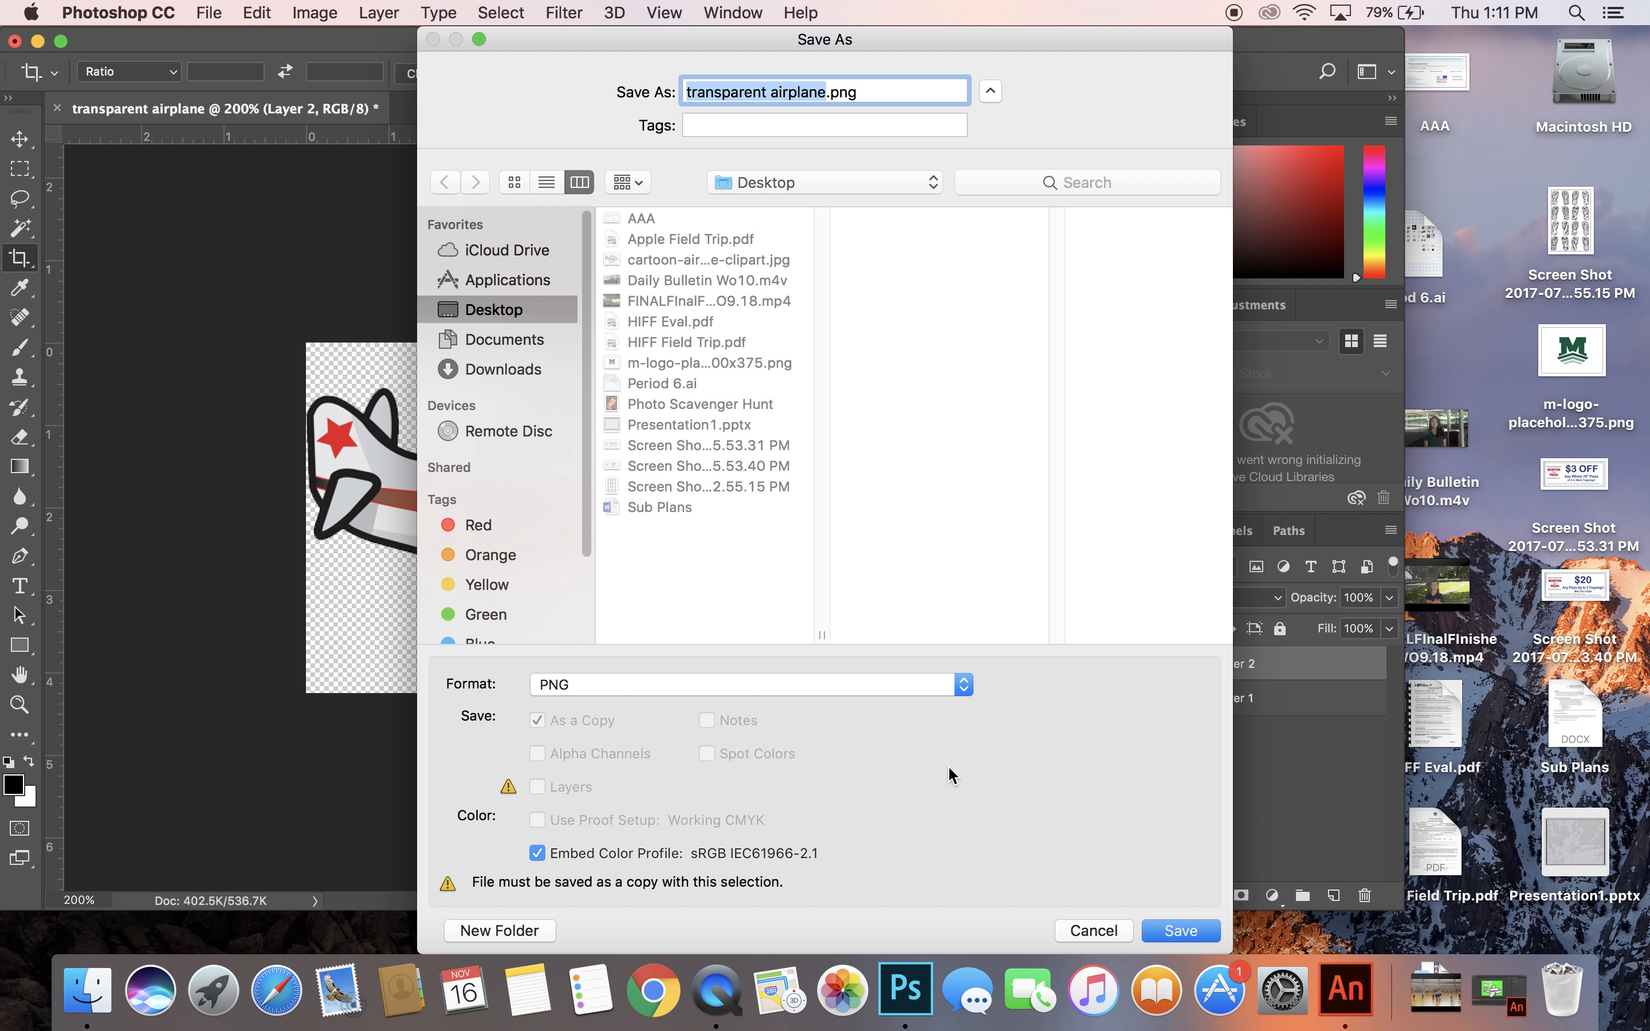
click(1183, 940)
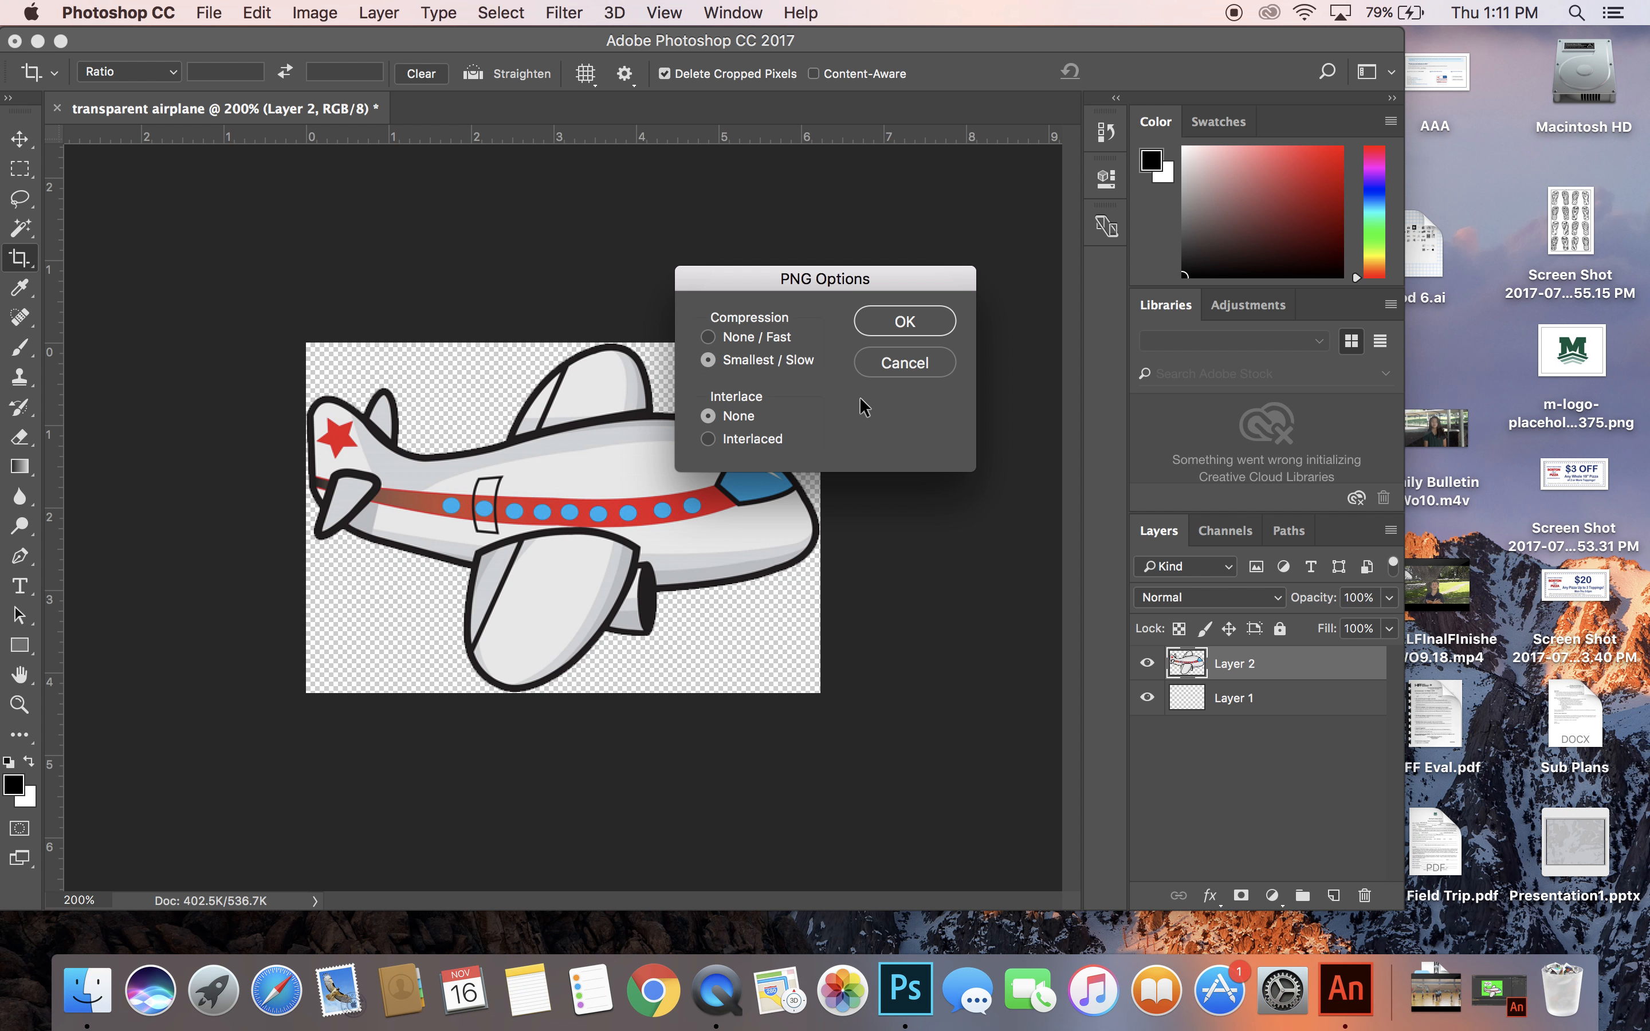
click(889, 325)
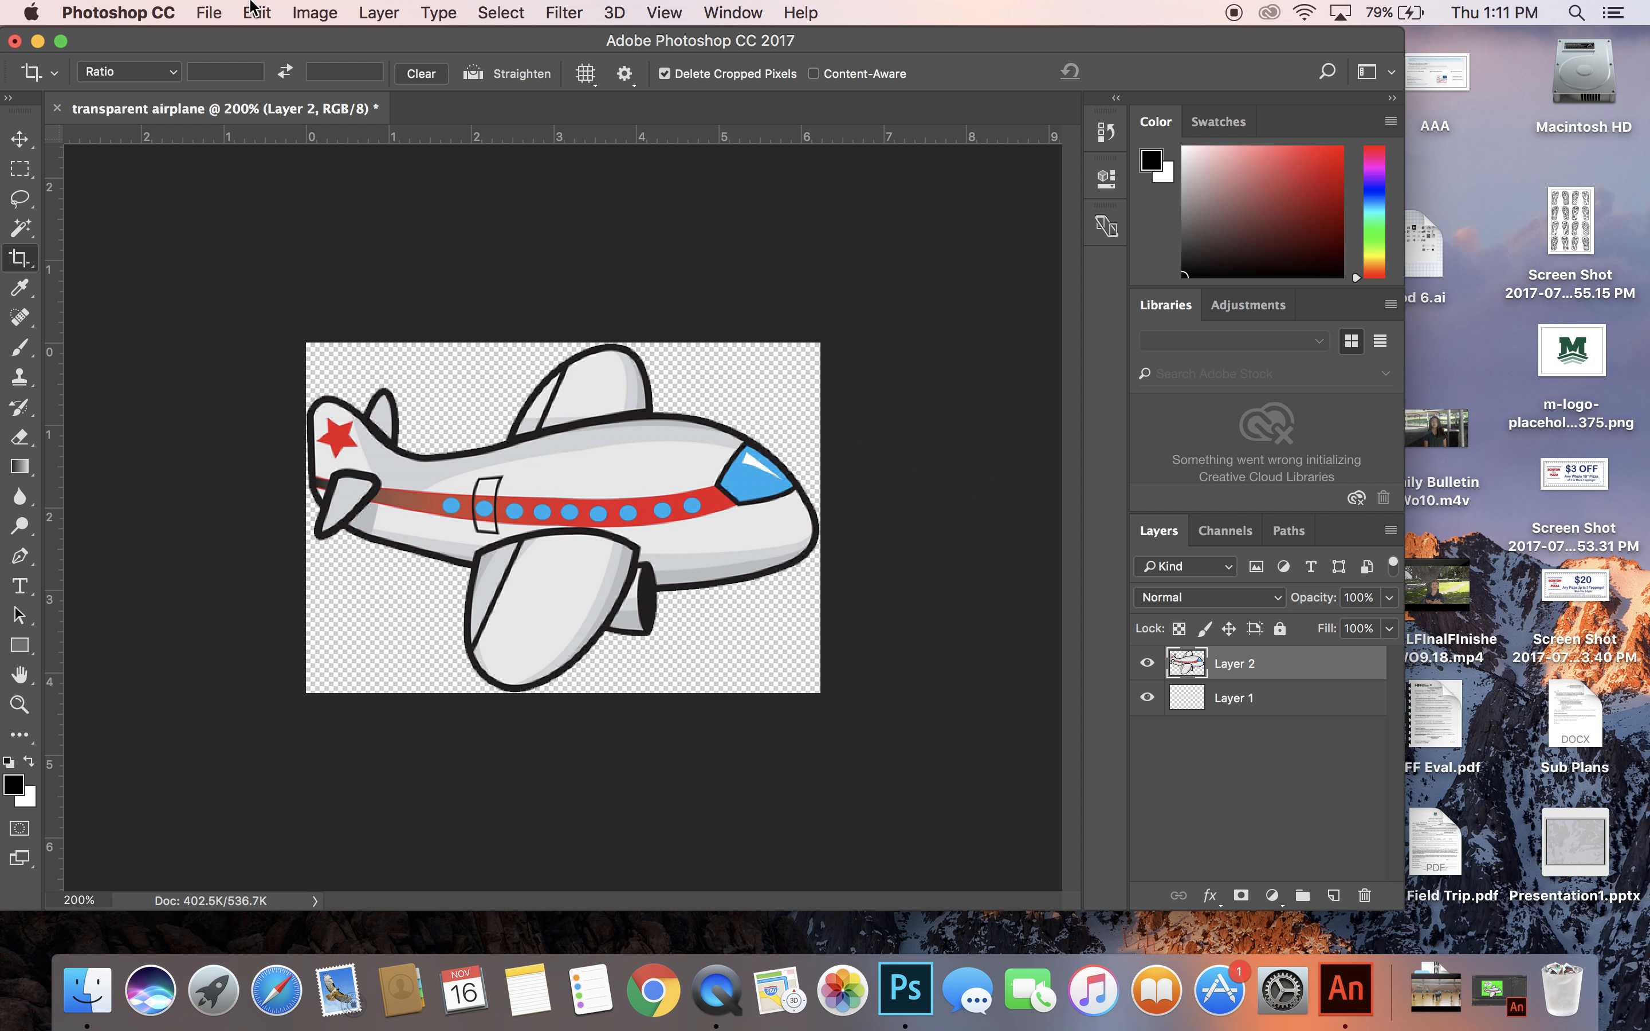
Minimize the Photoshop document, switch to Adobe Animate and import transparent airplane.png from the Desktop to the stage.
click(37, 41)
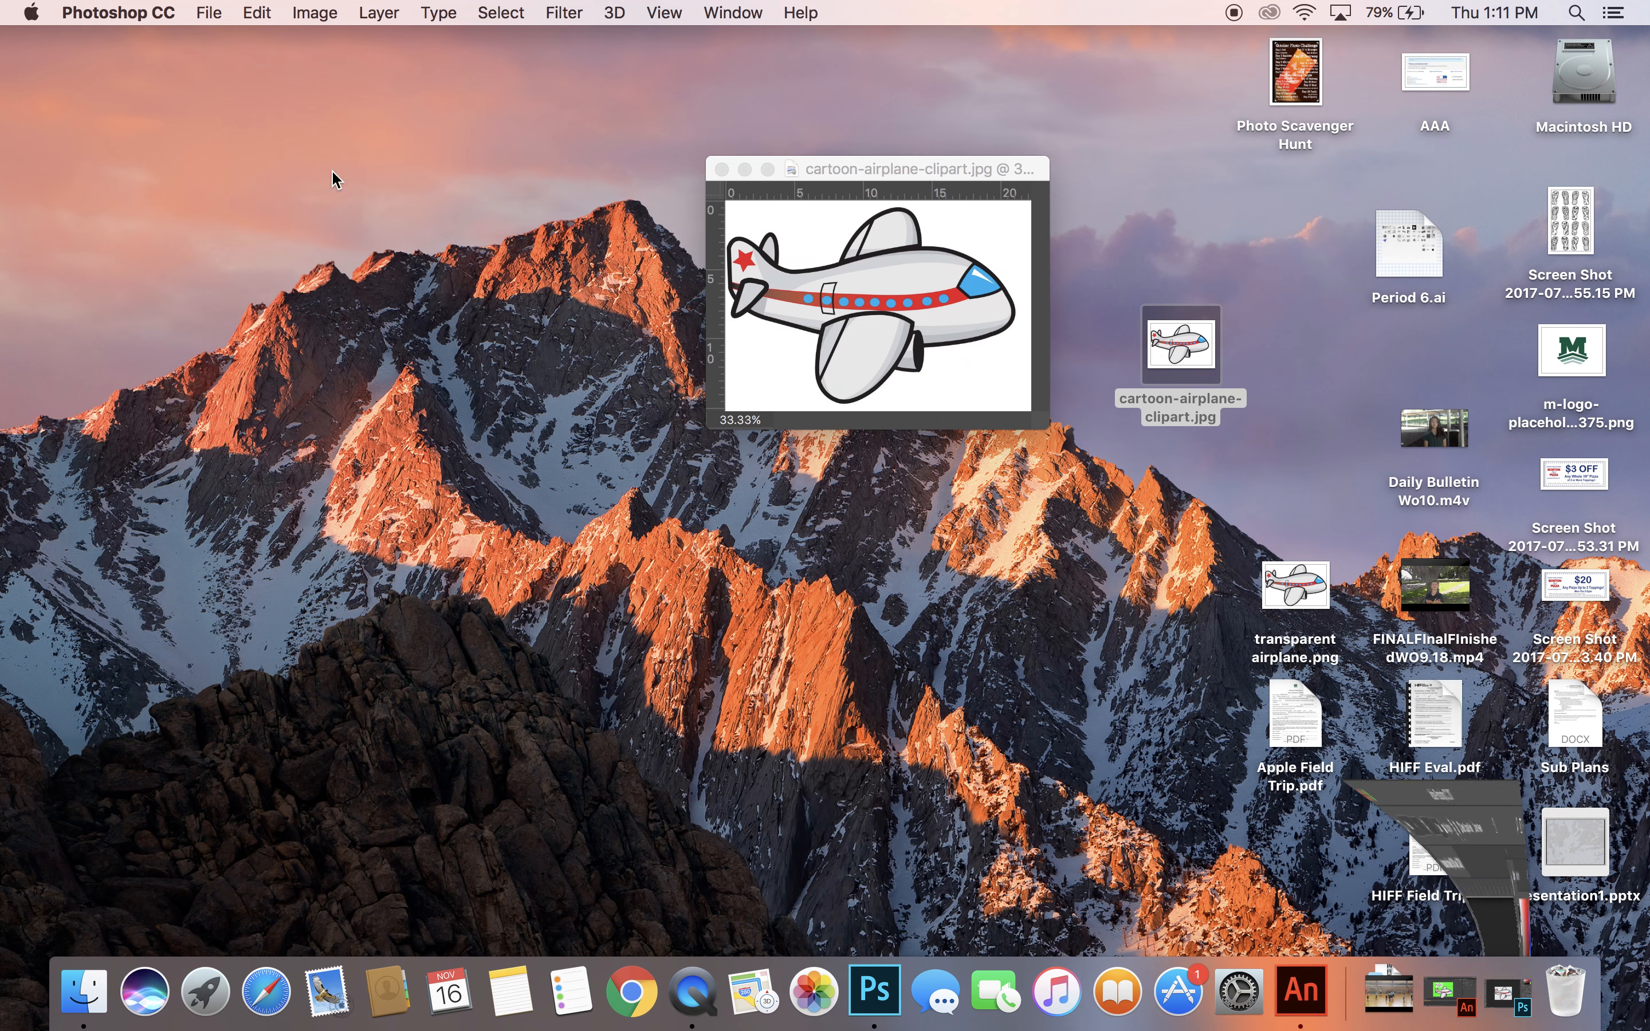
click(1294, 987)
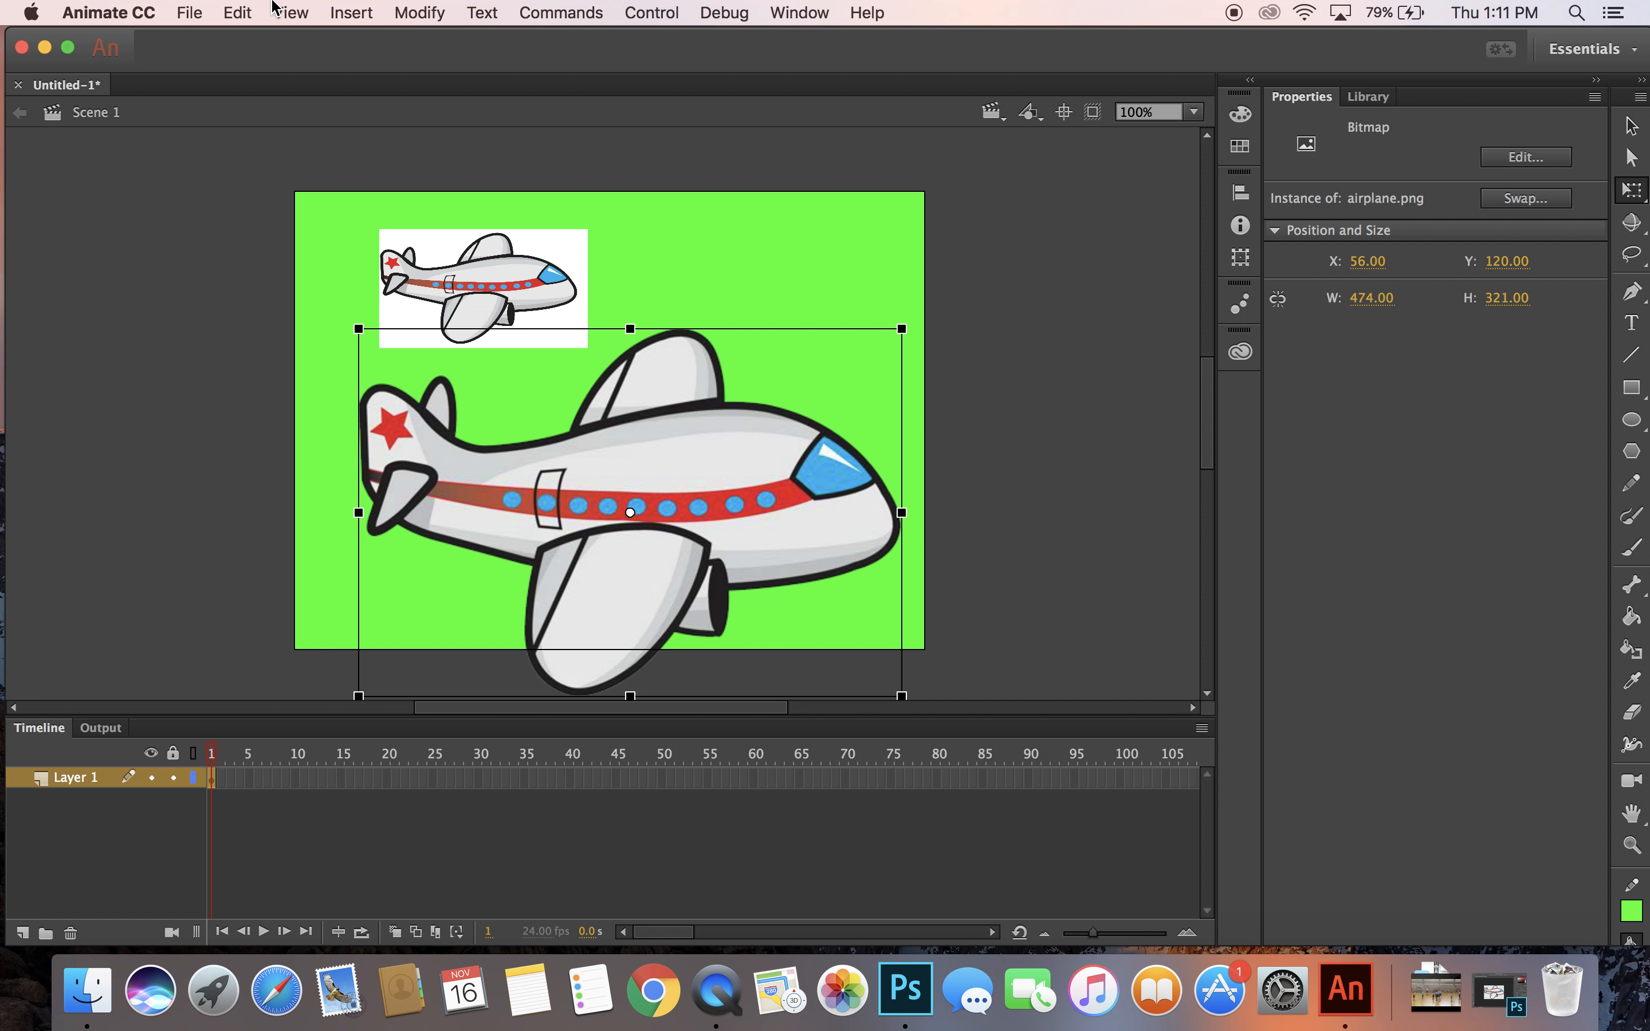
click(191, 12)
mouse_move(239, 307)
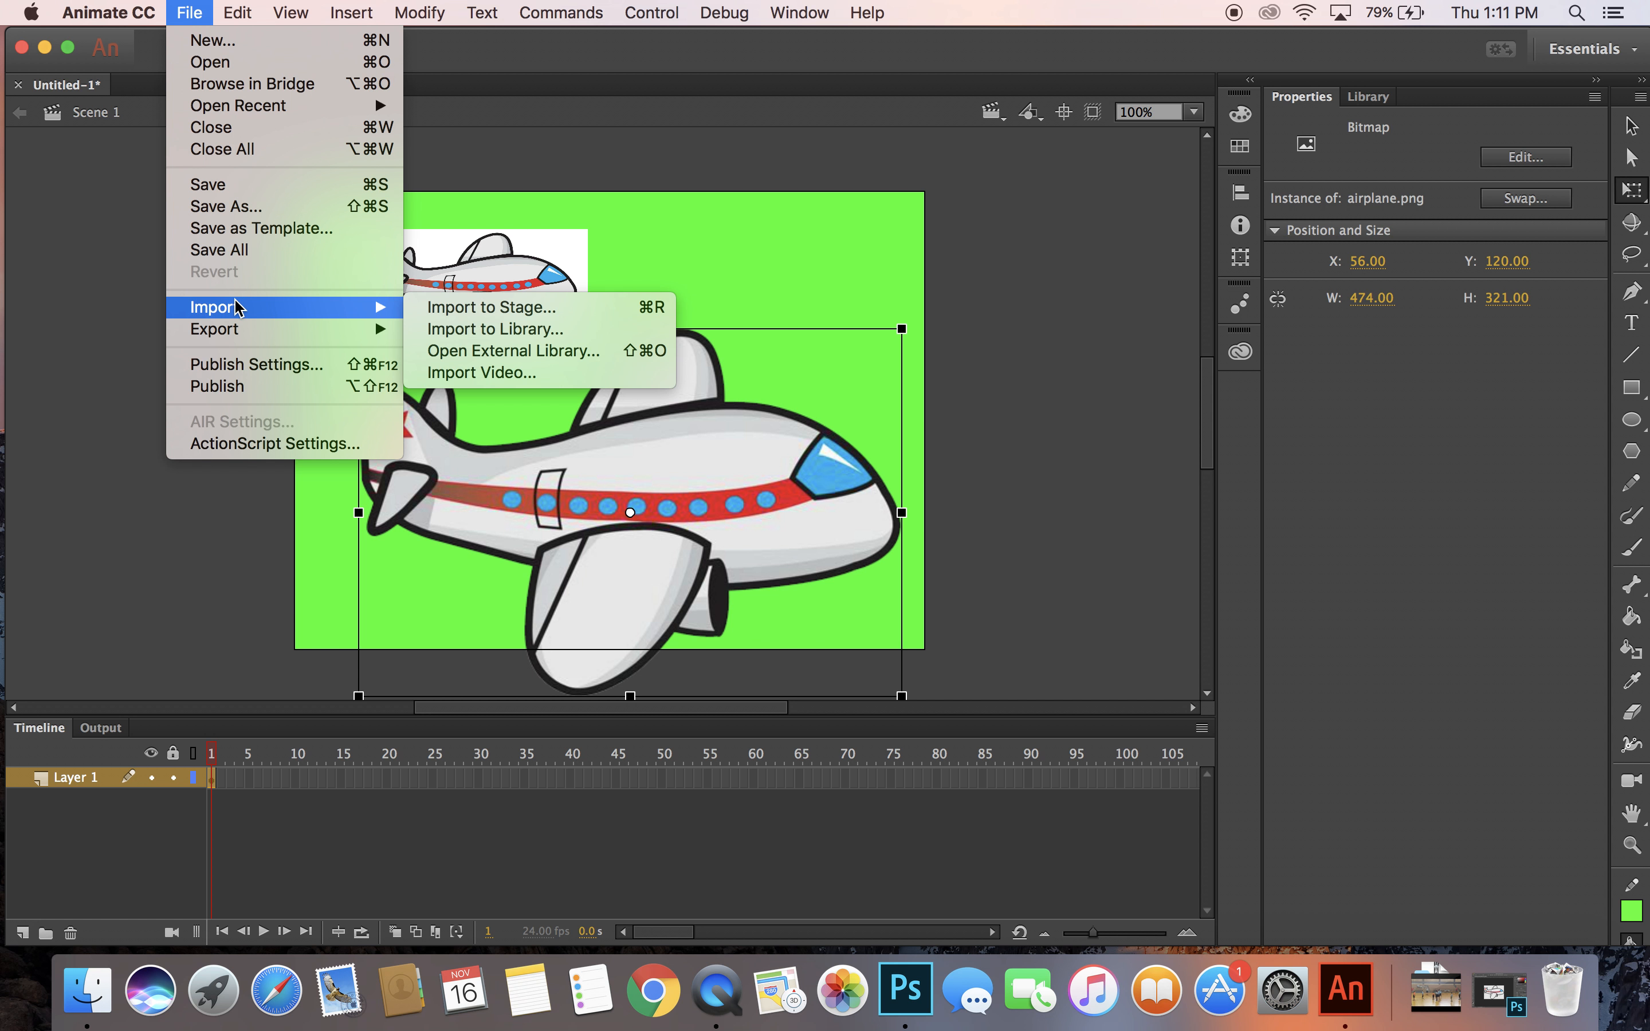
click(442, 308)
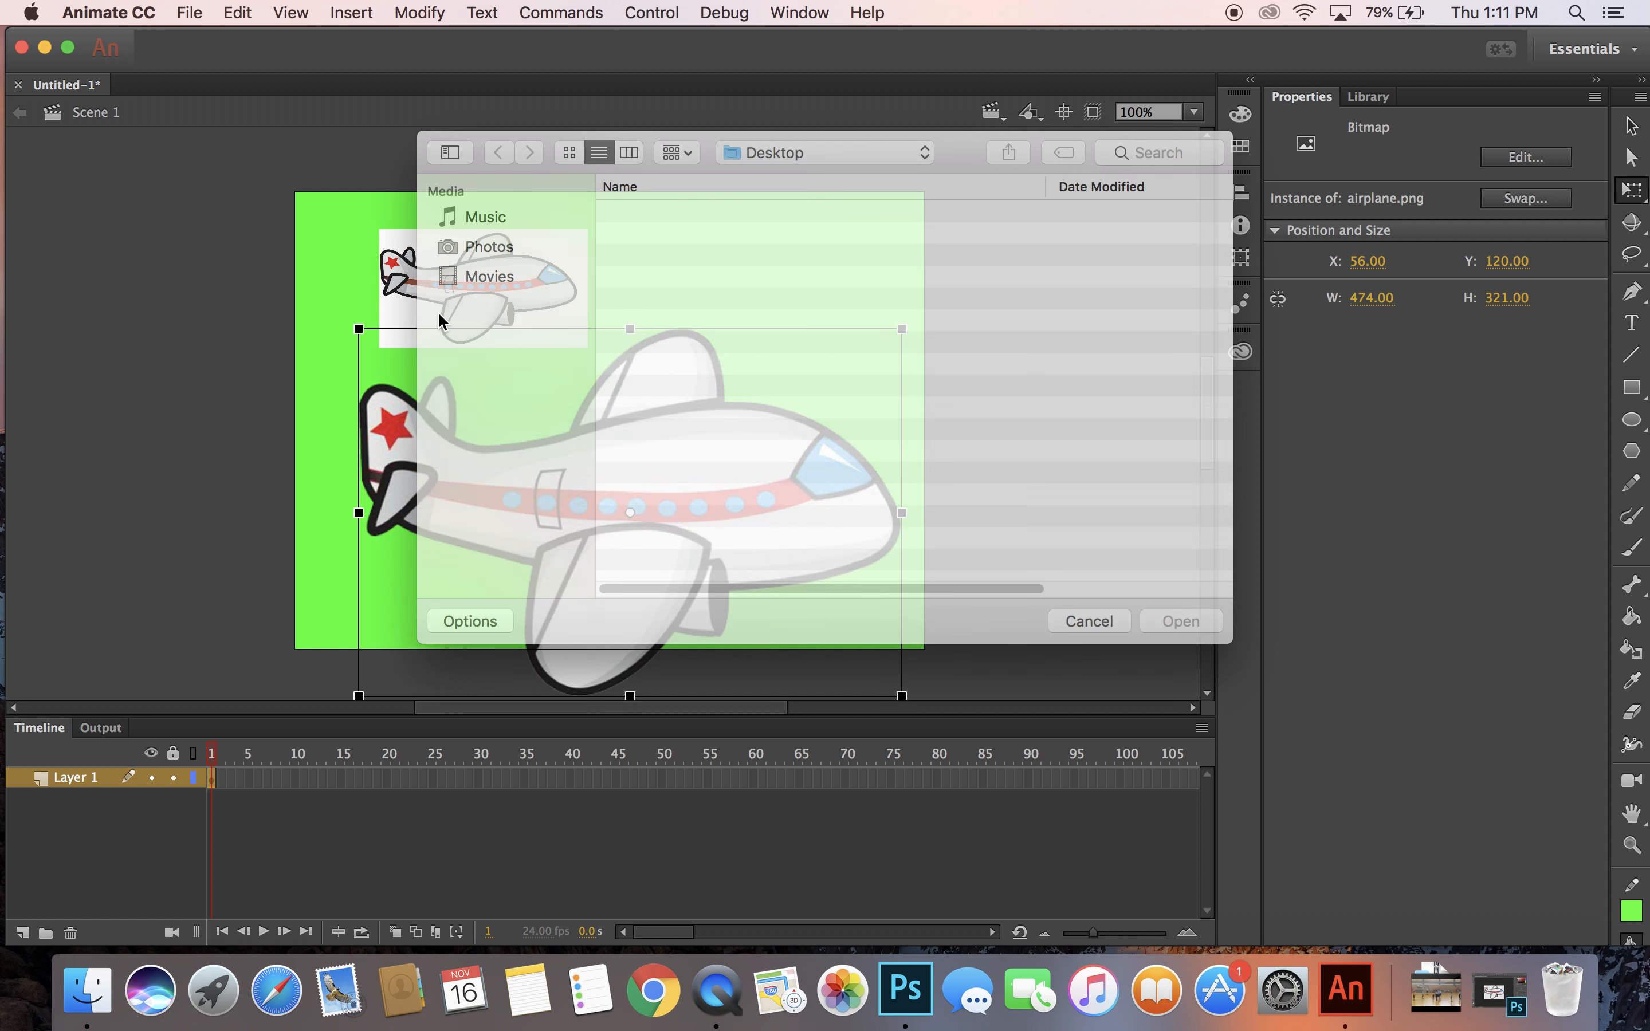
click(713, 215)
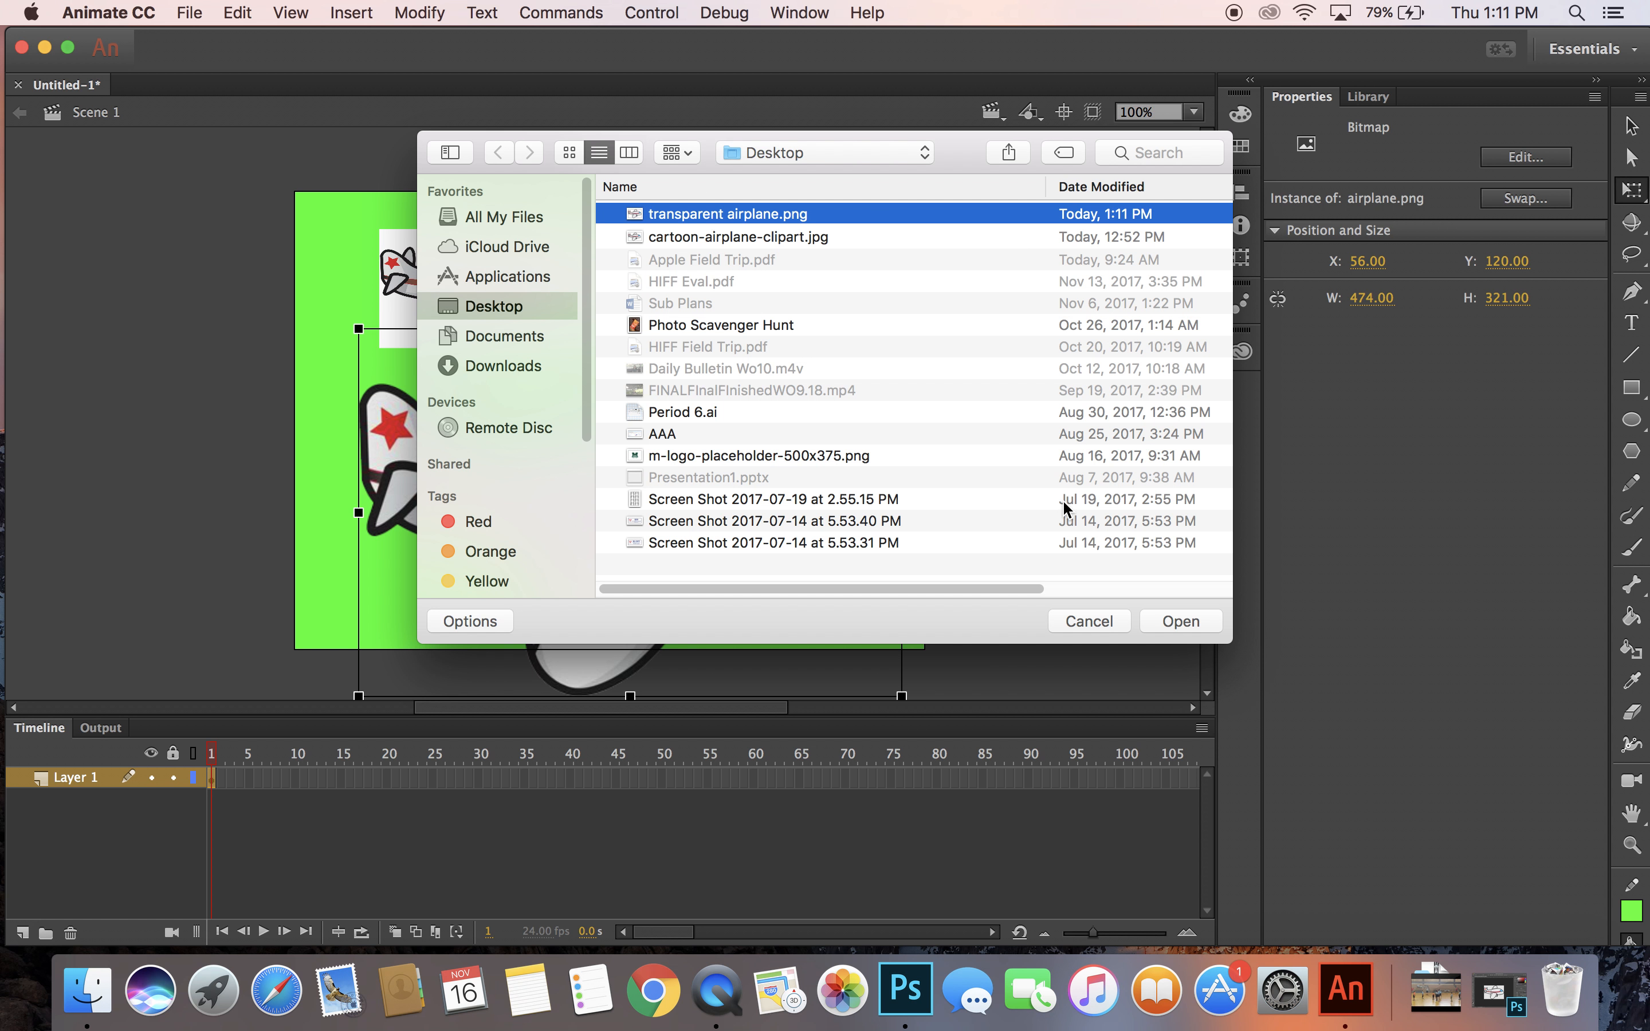
click(1178, 620)
Delete the old large airplane.png bitmap from the stage and reposition the newly imported airplane at about X 143, Y 94.
drag(689, 355, 940, 310)
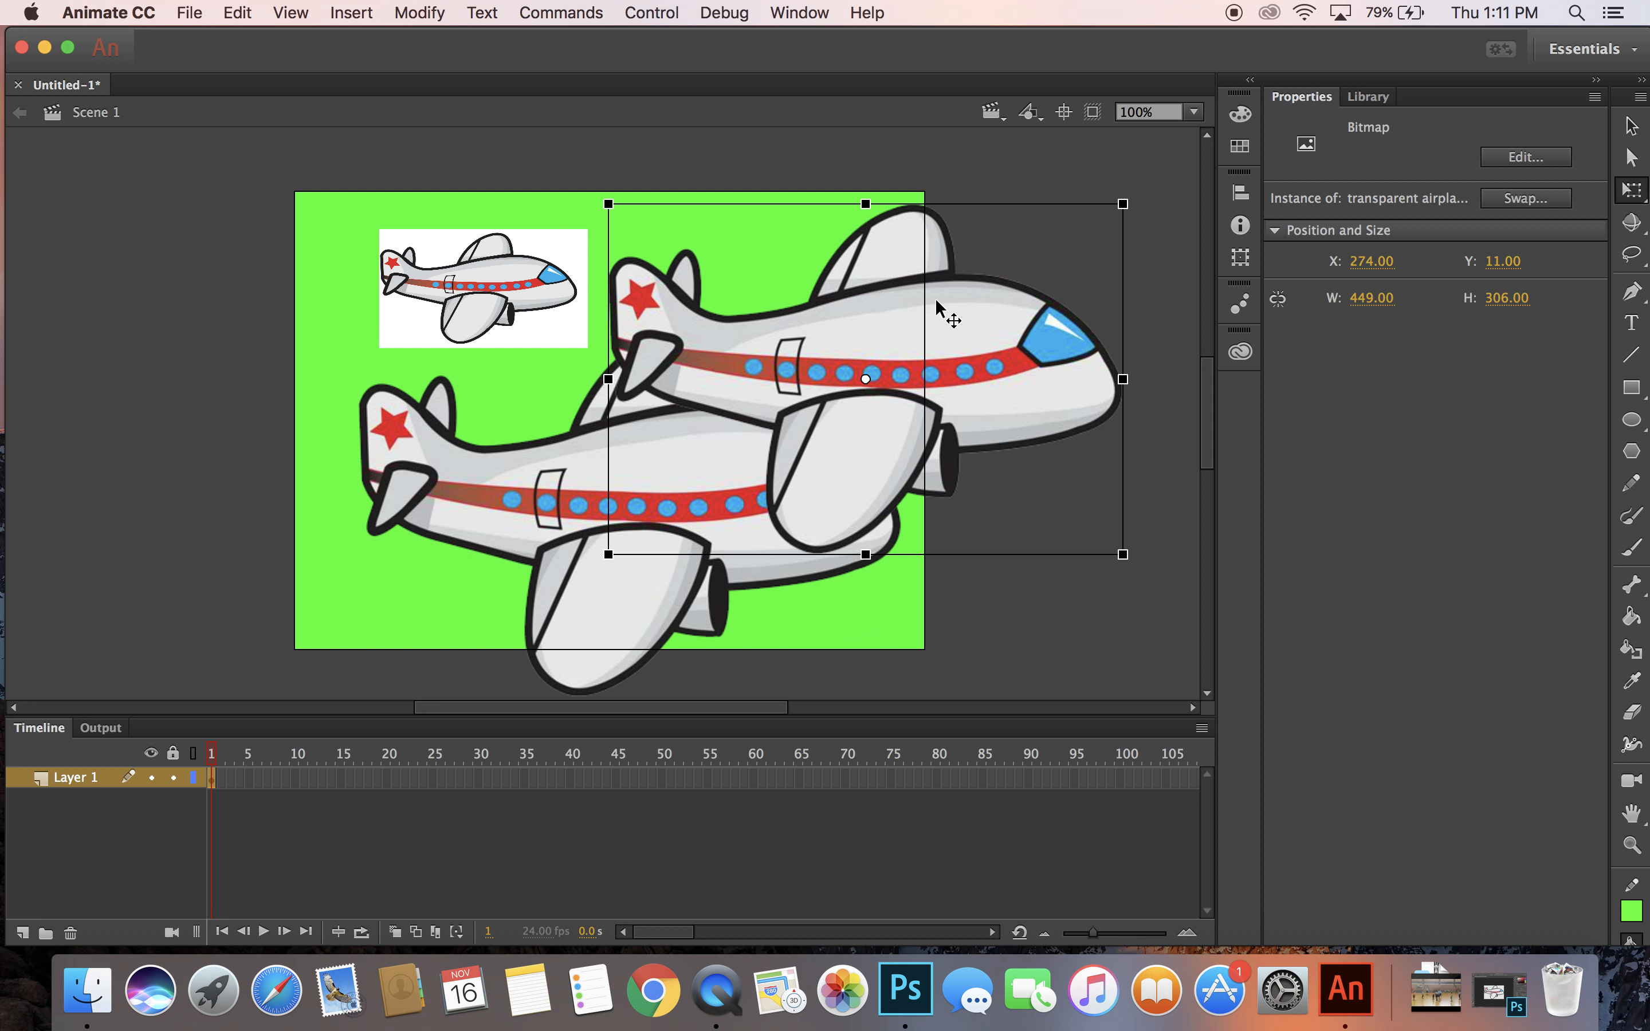
click(488, 480)
key(Delete)
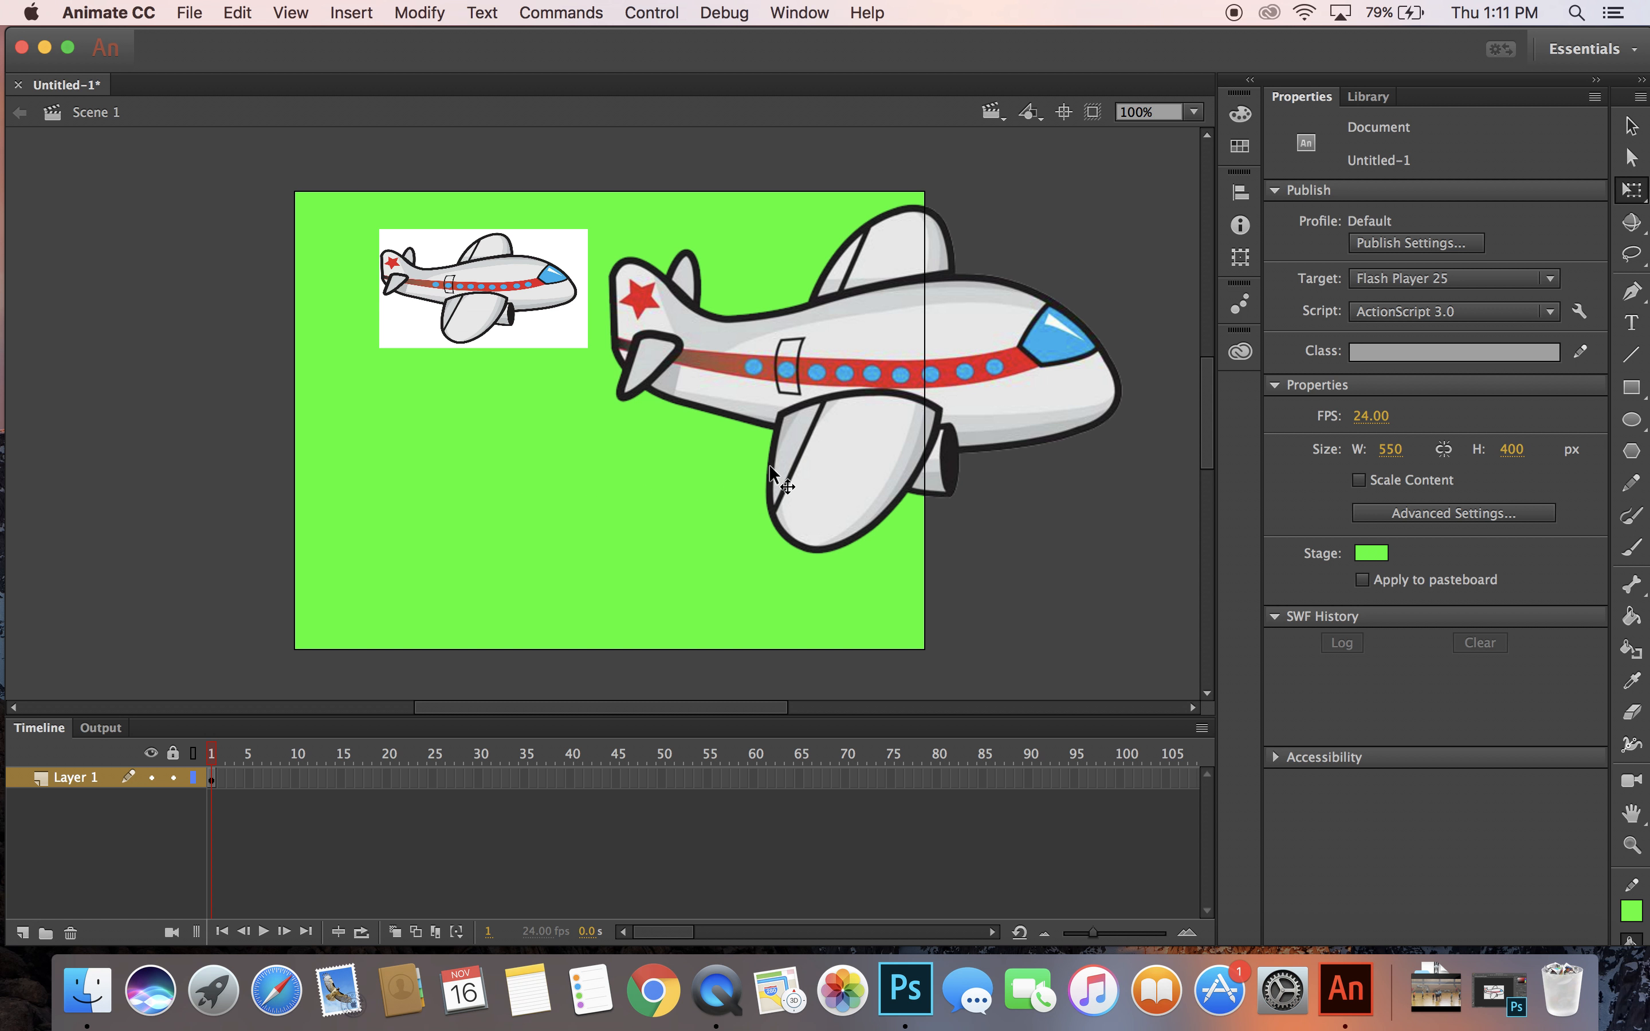
drag(816, 461, 713, 534)
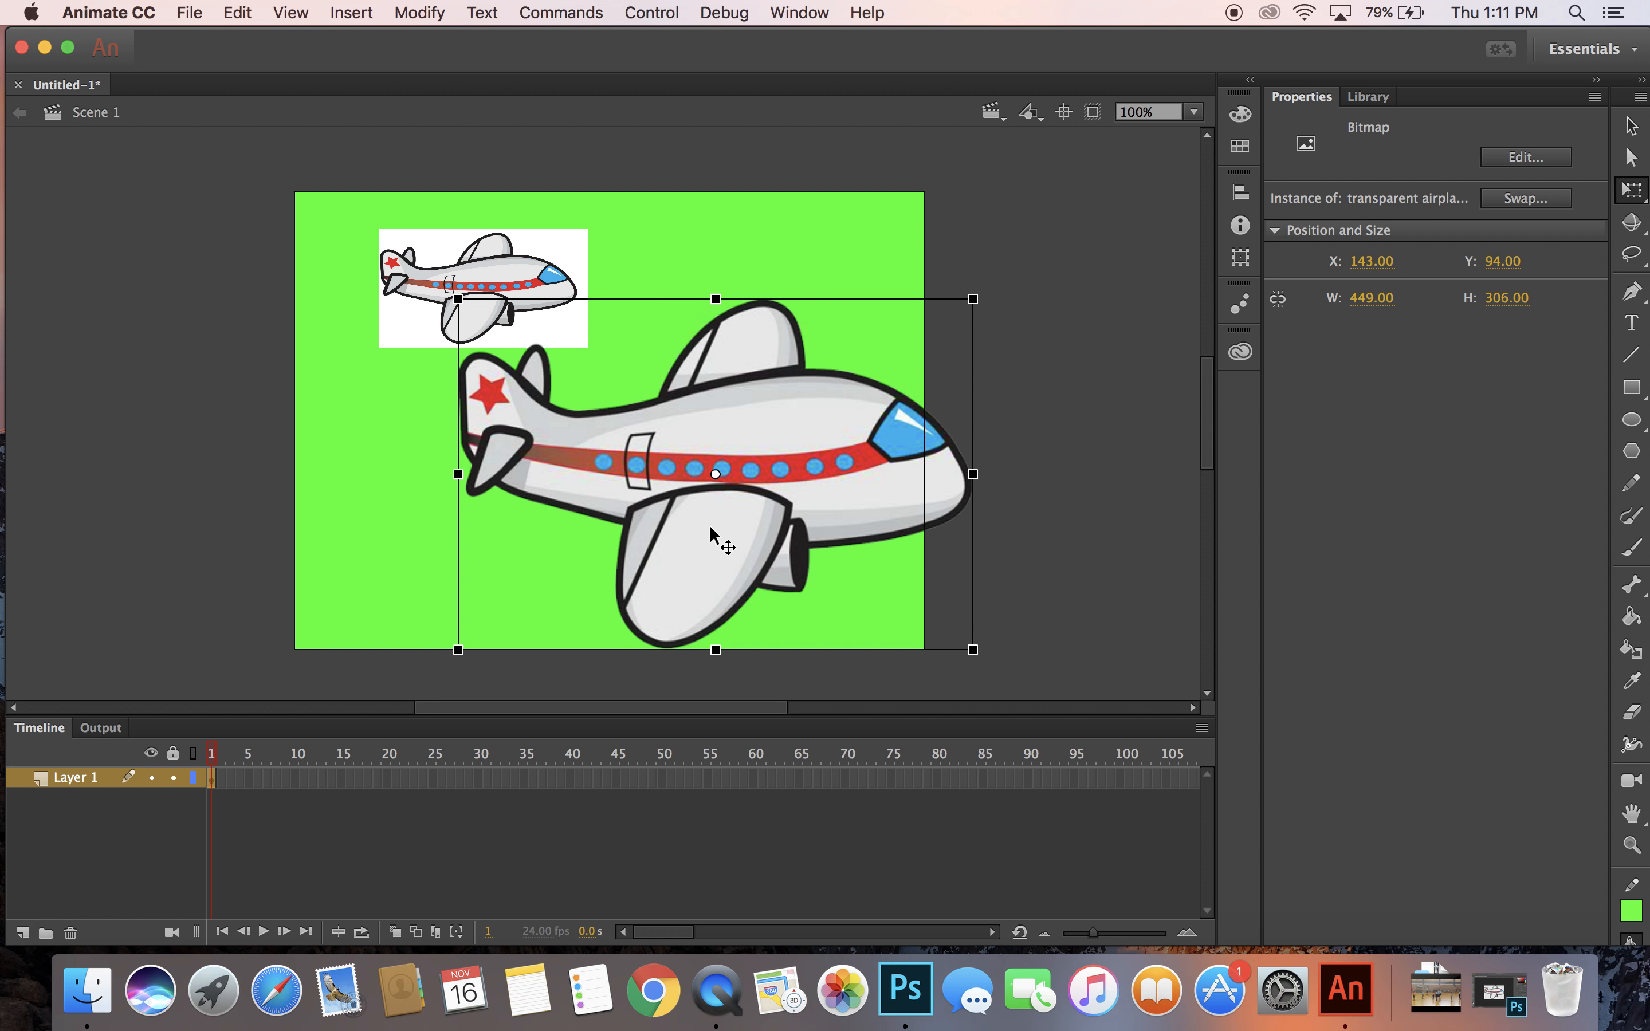